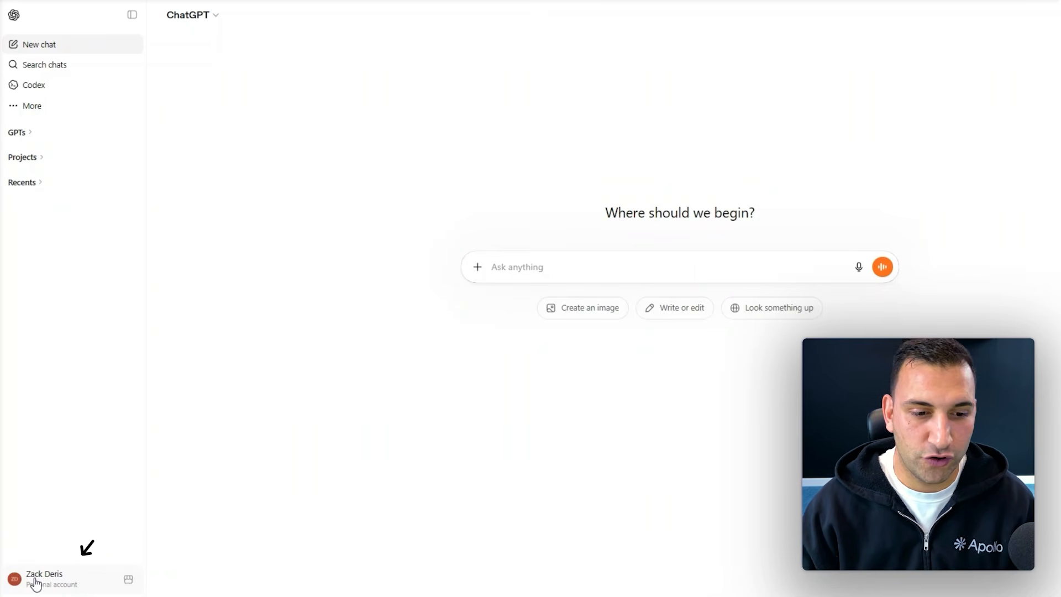
# Step: Review the list of enabled apps in the account settings and close the settings
pyautogui.click(34, 581)
pyautogui.click(64, 502)
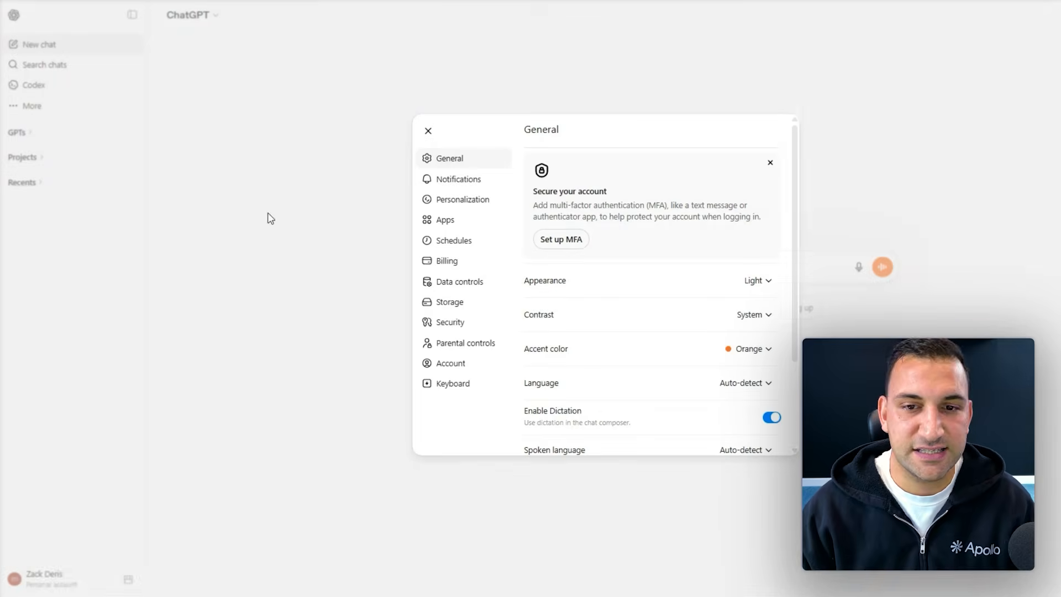
pyautogui.click(481, 222)
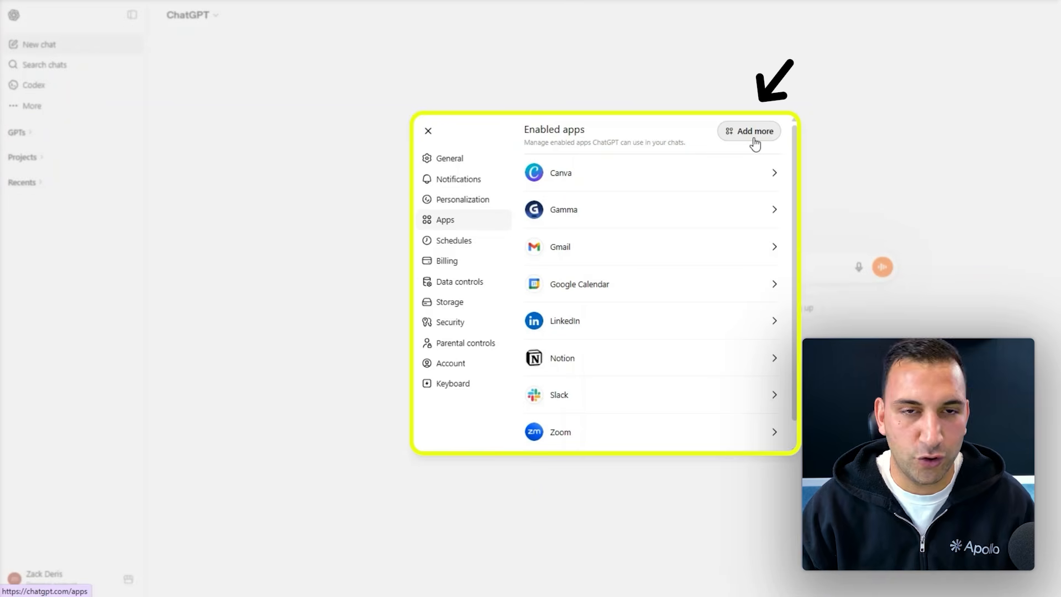
pyautogui.click(316, 199)
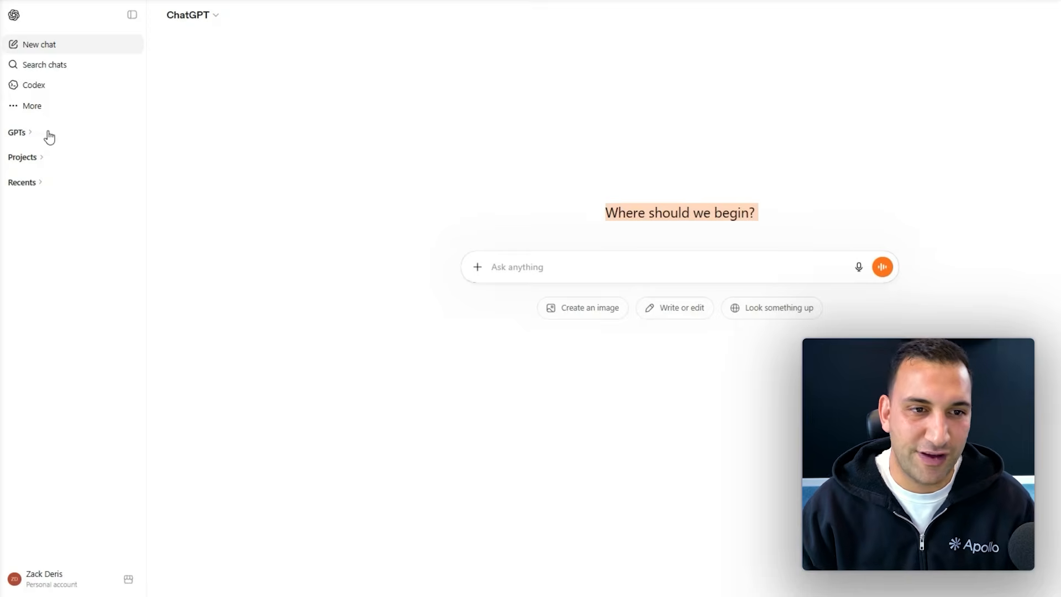
# Step: Search the apps directory for "Apollo" and open the Apollo.io app page
pyautogui.click(35, 112)
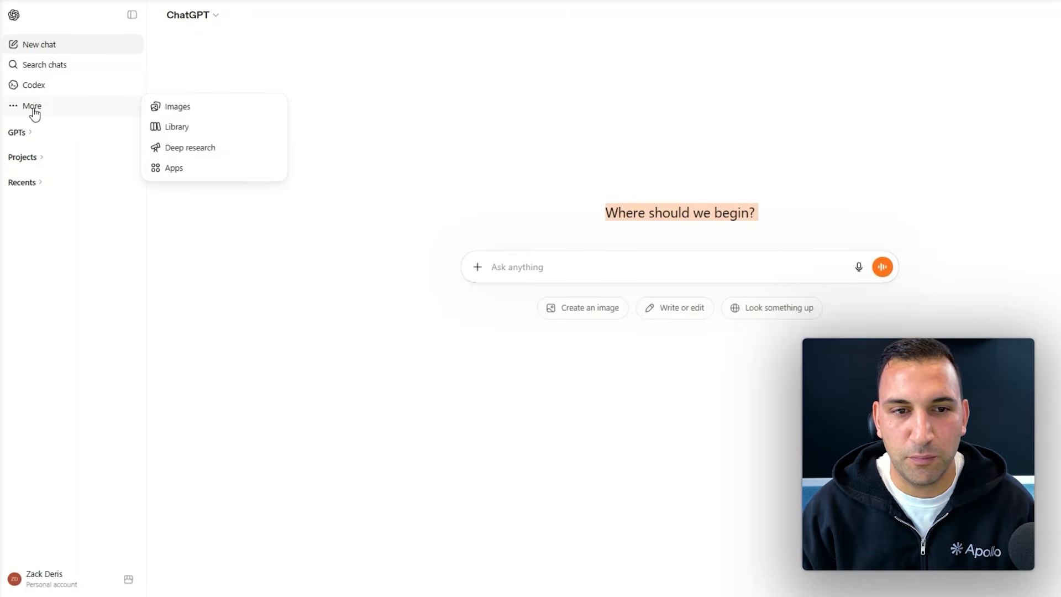
pyautogui.click(185, 172)
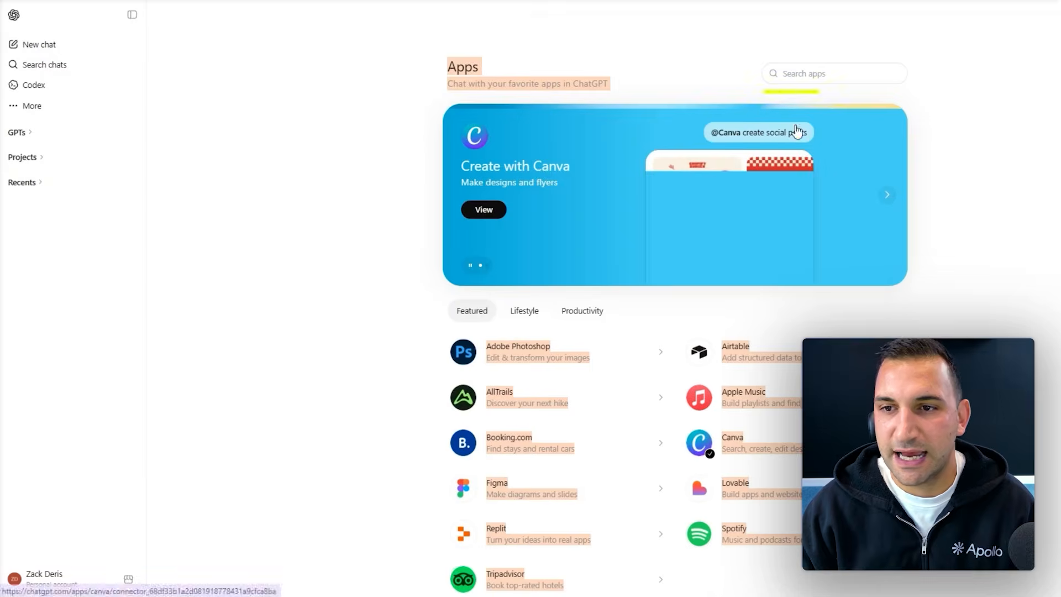
pyautogui.click(839, 74)
pyautogui.write('Apollo')
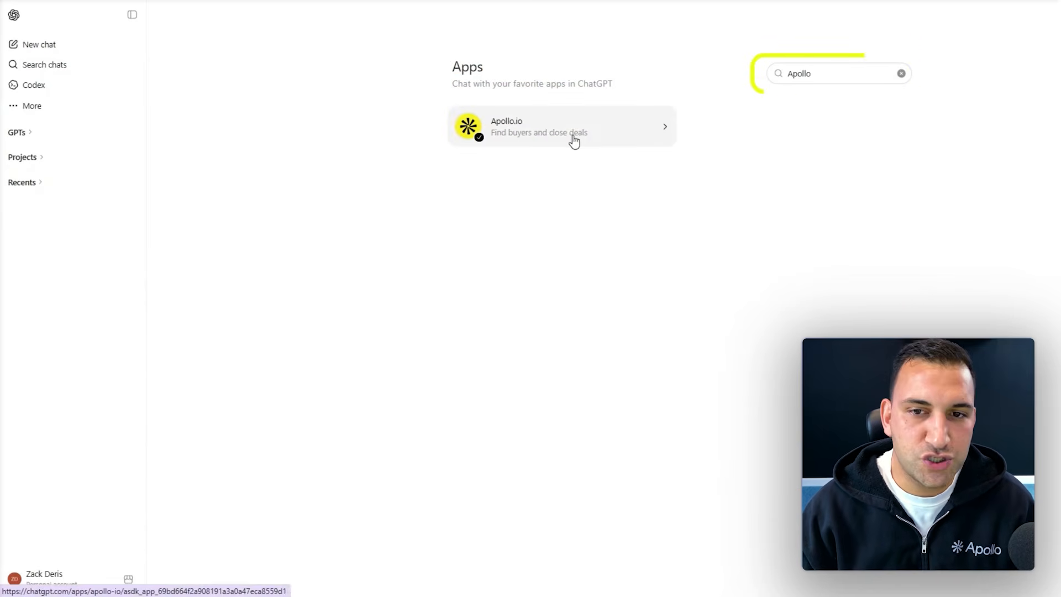
pyautogui.click(545, 134)
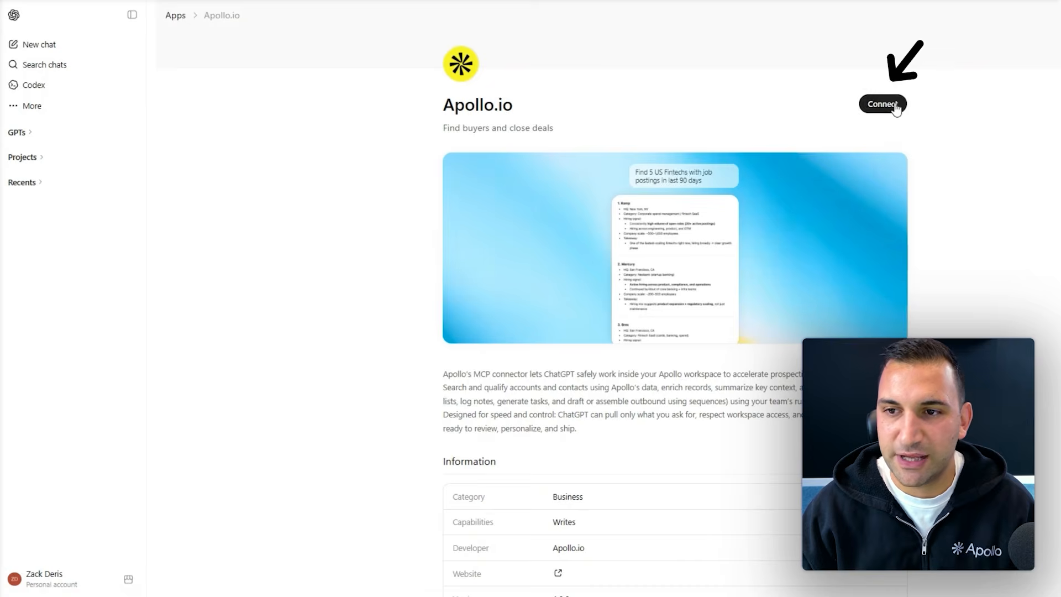
# Step: Connect Apollo.io with Reference memories and chats enabled, confirm that model training is disabled, and authorize the connection
pyautogui.click(895, 104)
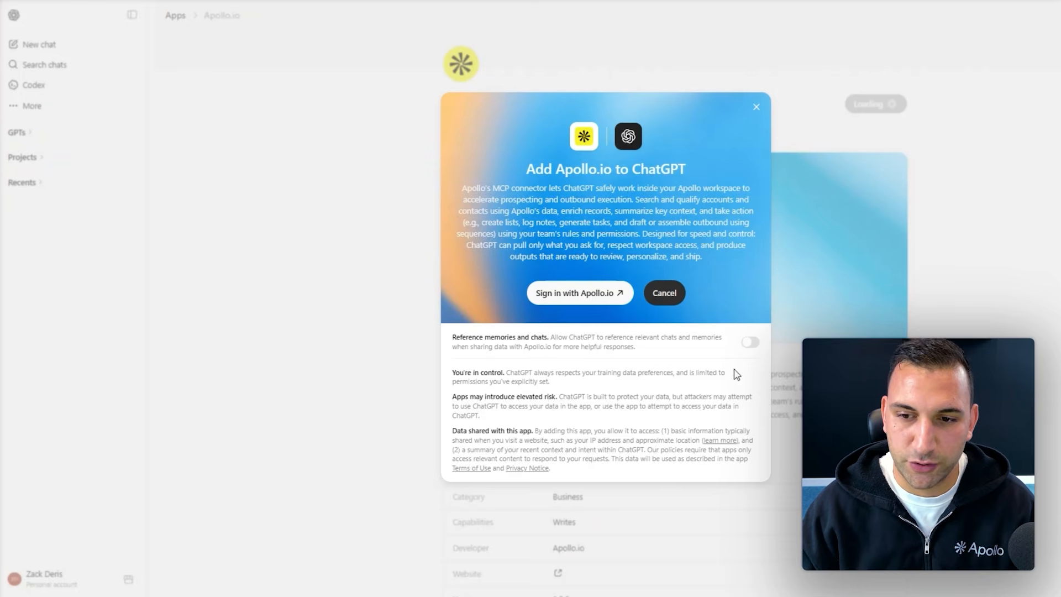
pyautogui.click(751, 344)
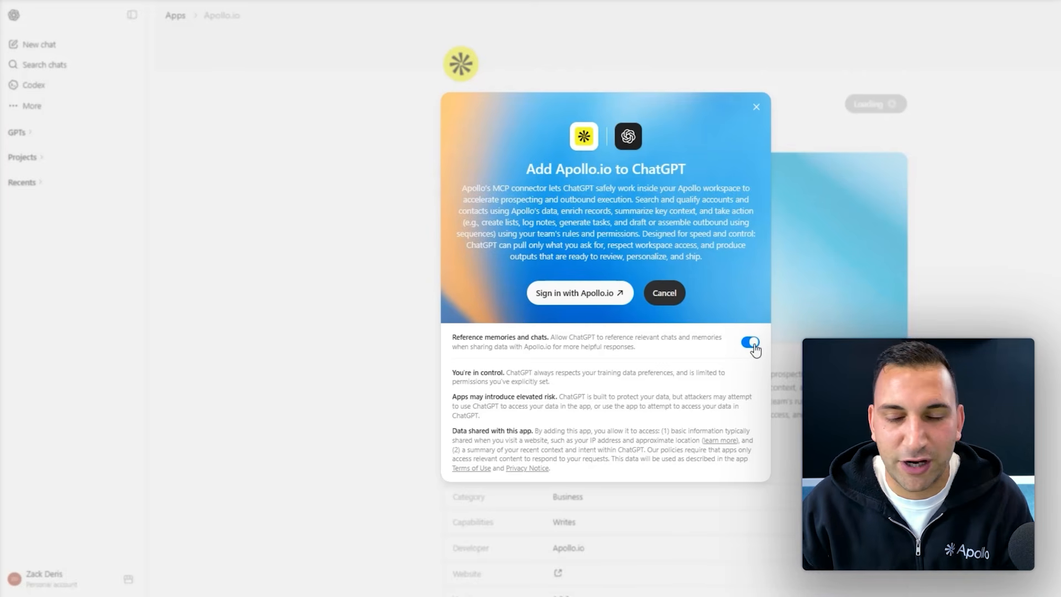
pyautogui.click(565, 296)
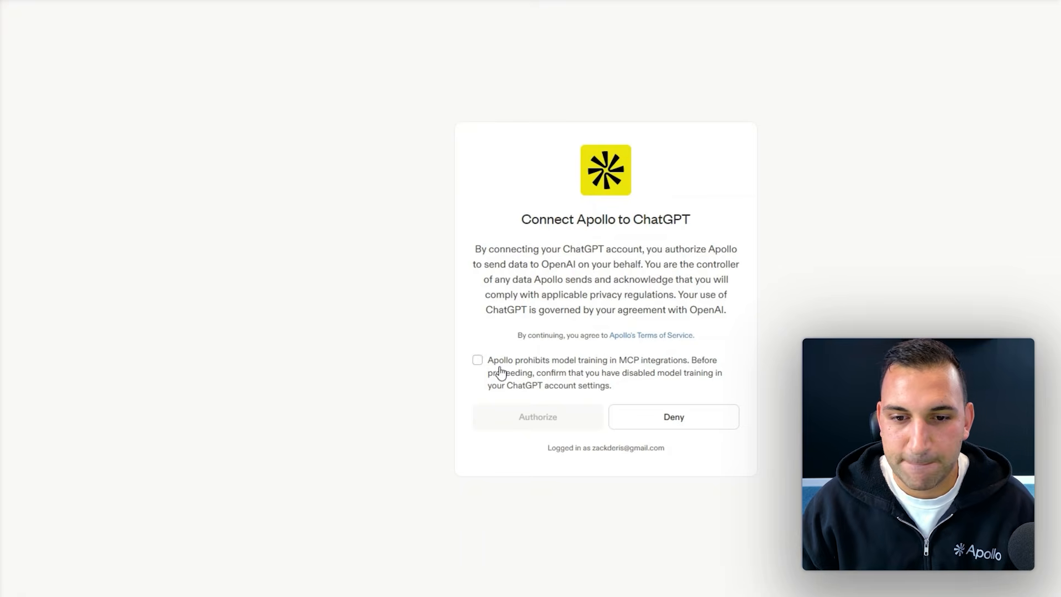
pyautogui.click(476, 362)
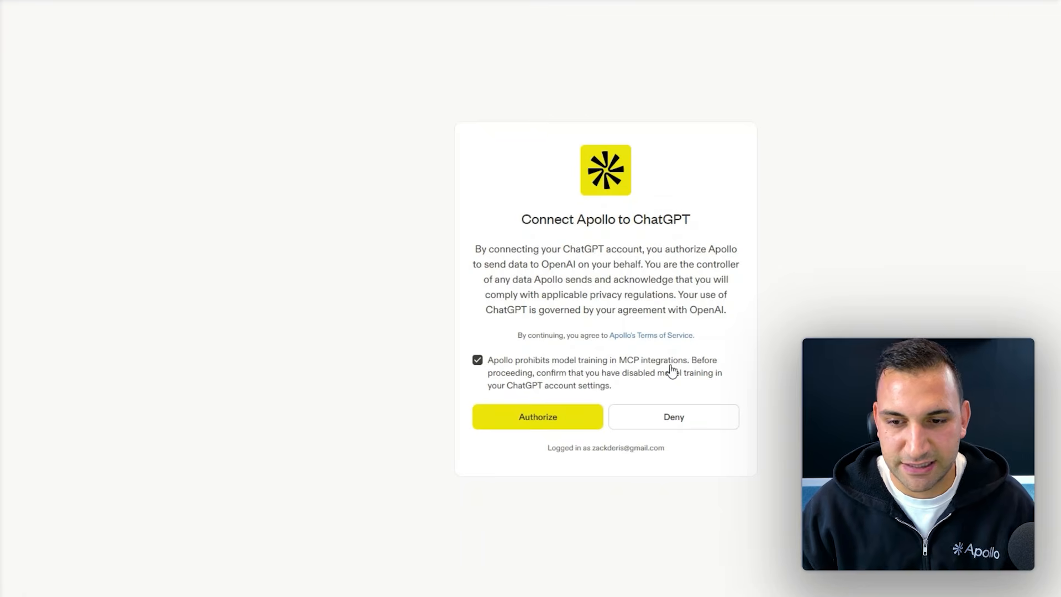
pyautogui.click(530, 424)
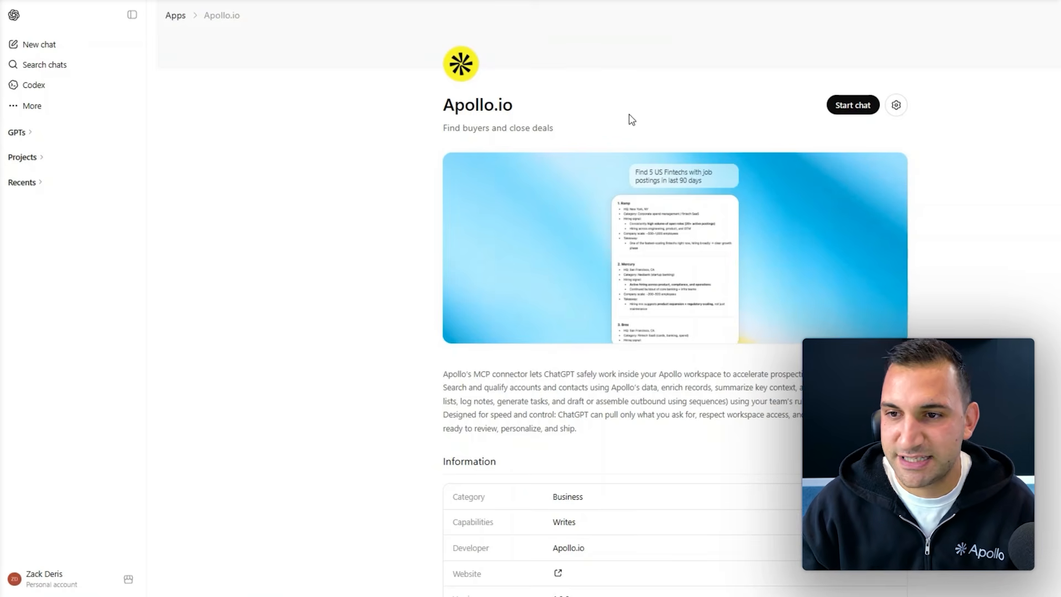
# Step: Start a new chat and add Apollo.io as the app used for the prompt
pyautogui.click(855, 110)
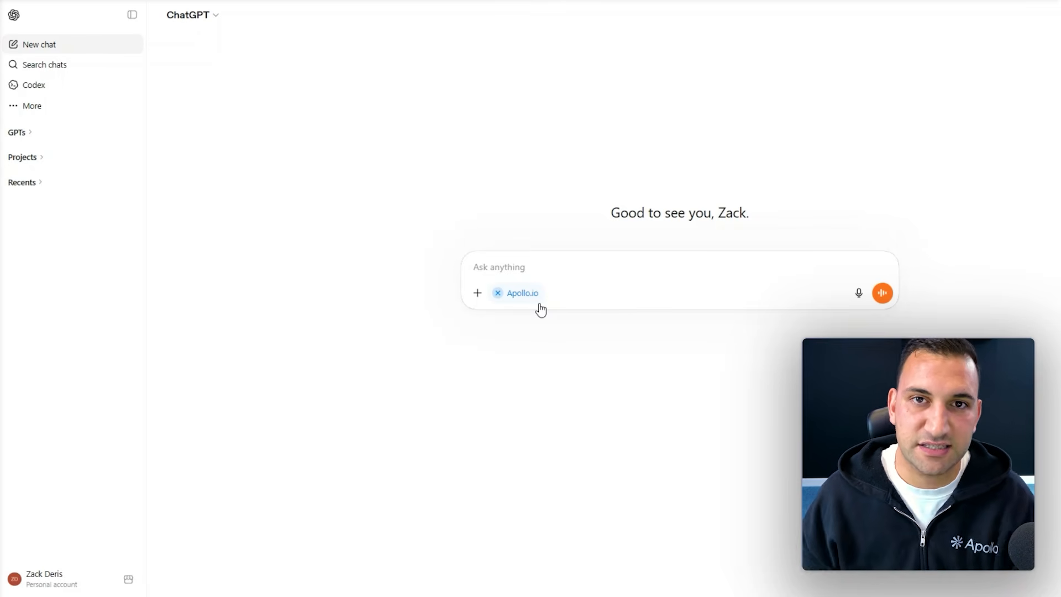
pyautogui.click(91, 49)
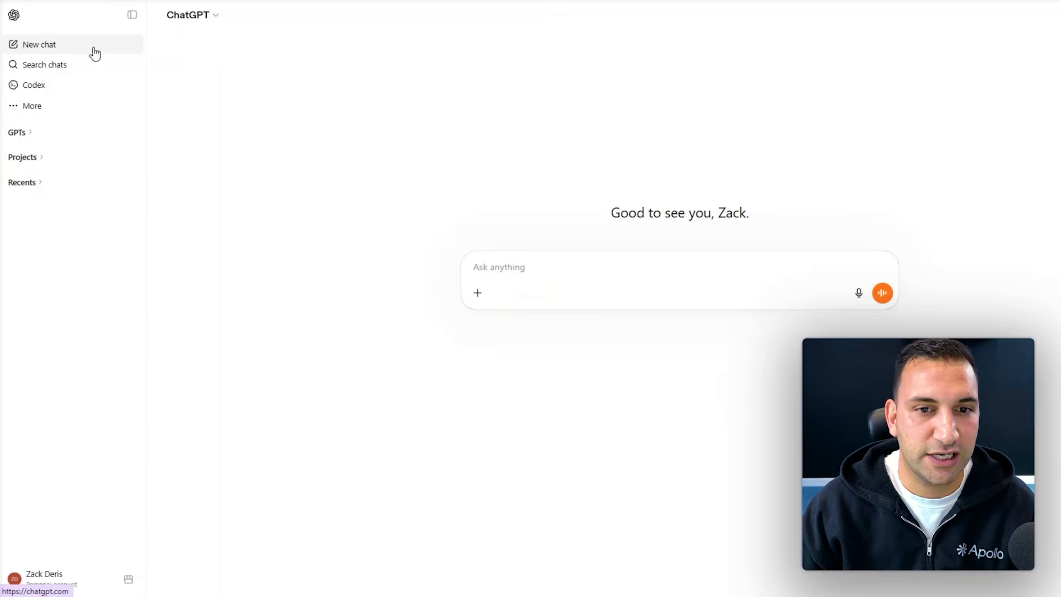
pyautogui.click(478, 294)
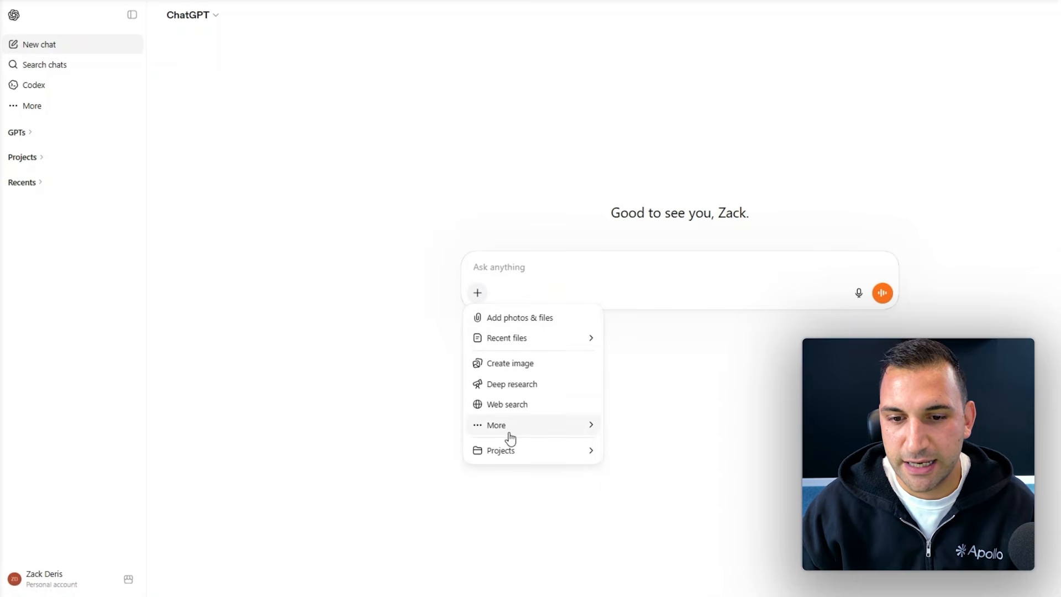
pyautogui.moveTo(509, 436)
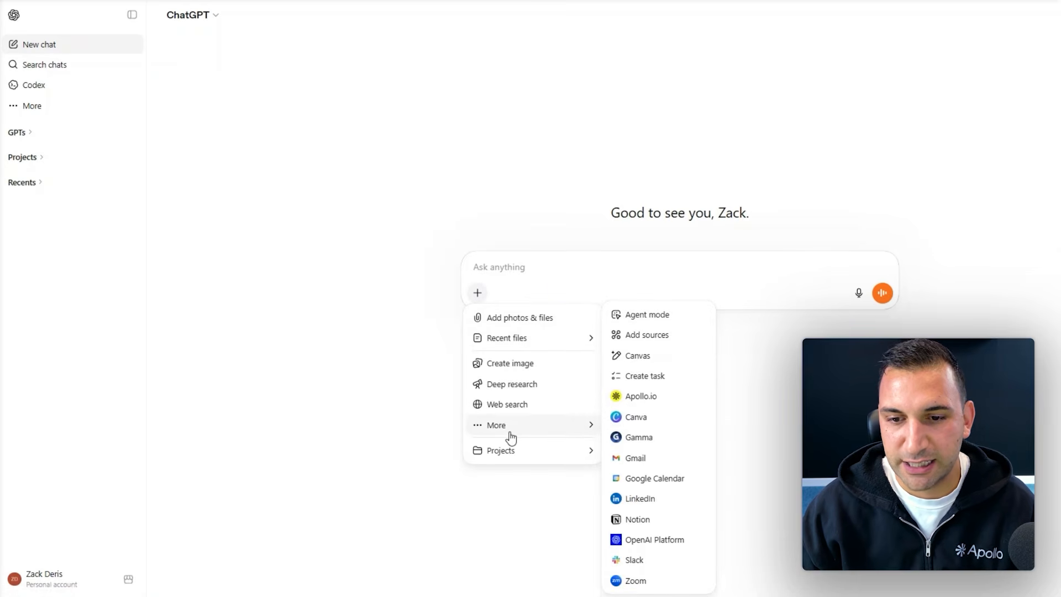
pyautogui.click(633, 398)
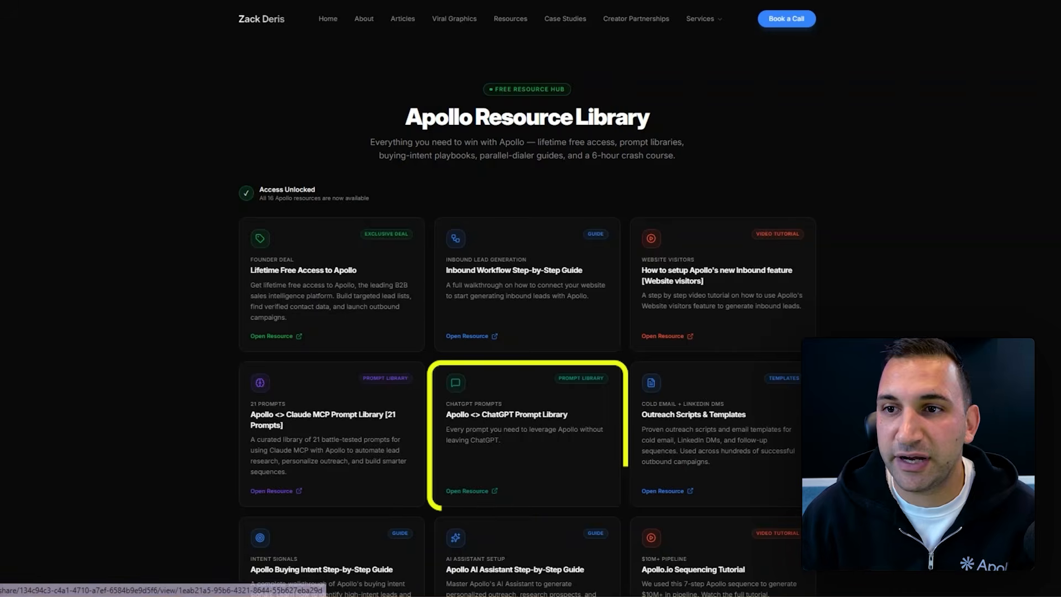
# Step: Open the Apollo <> ChatGPT Prompt Library from the Apollo Resource Library and look over its cover and table of contents
pyautogui.click(522, 440)
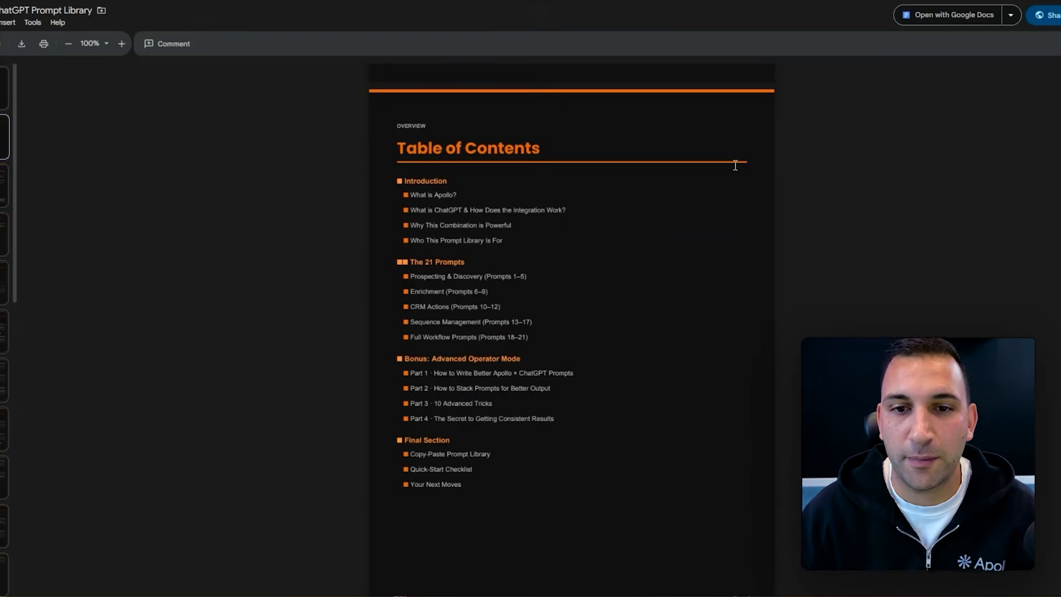
pyautogui.scroll(5, 735, 166)
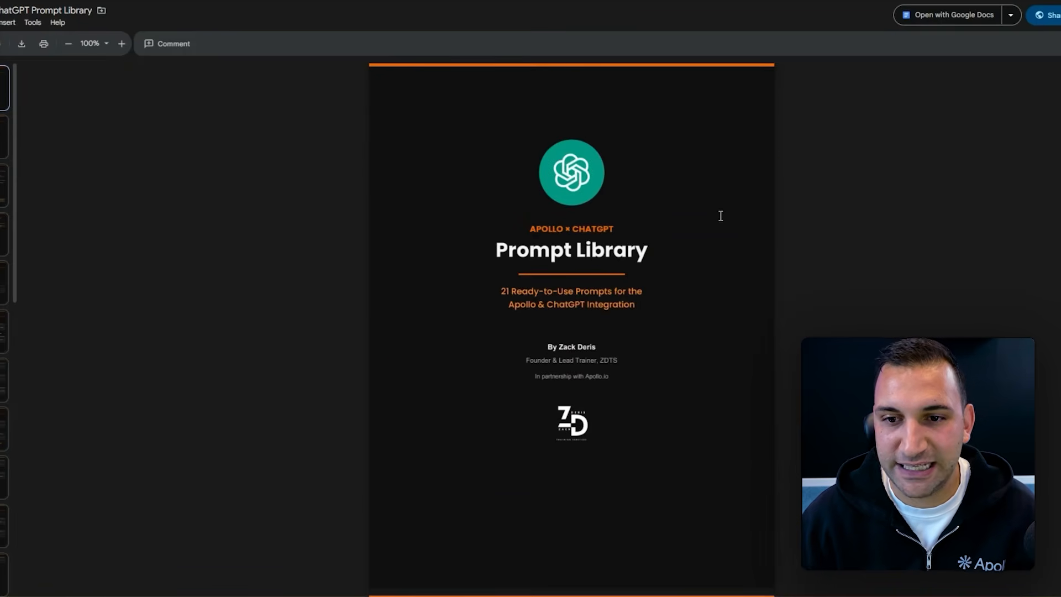
pyautogui.scroll(-8, 654, 231)
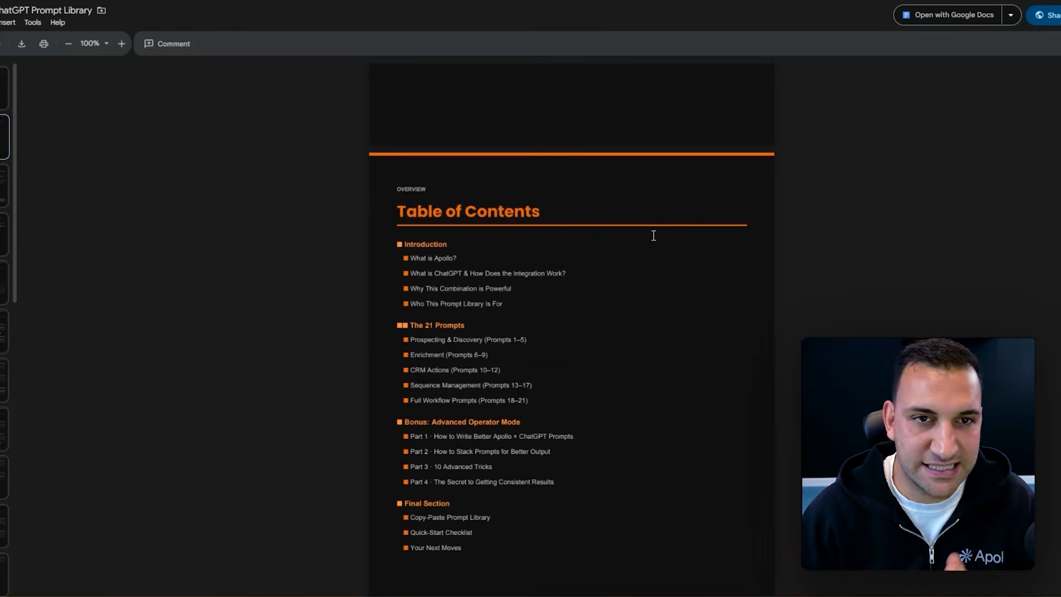
pyautogui.scroll(-1, 655, 241)
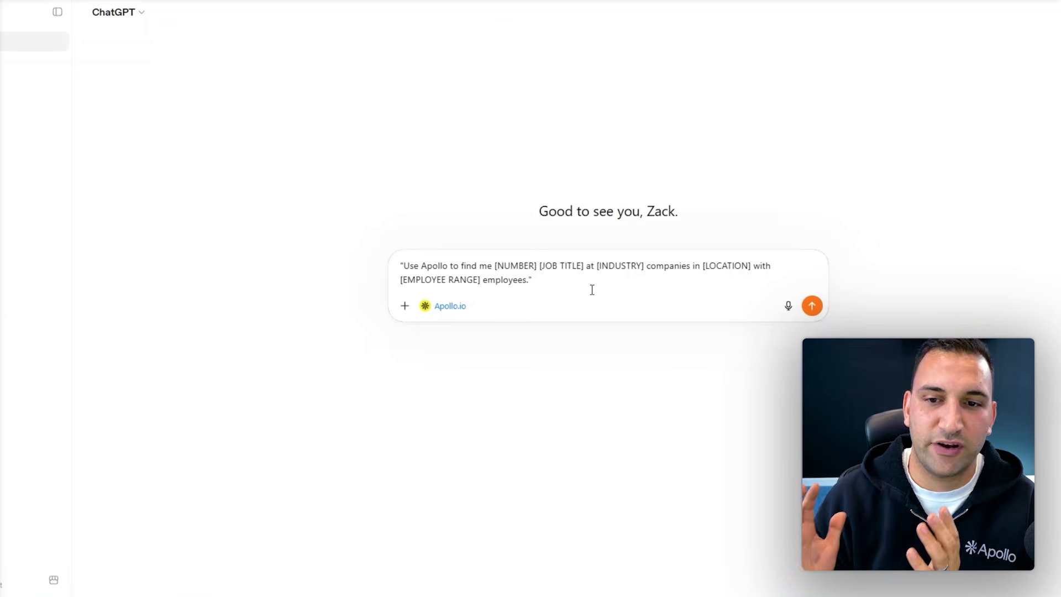
# Step: Replace the template prompt with a request for 5 Creator Managers at AI-native San Francisco companies with 1-100 employees, excluding agencies and influencer platforms, and send it
pyautogui.hotkey('ctrl', 'a')
pyautogui.press('BackSpace')
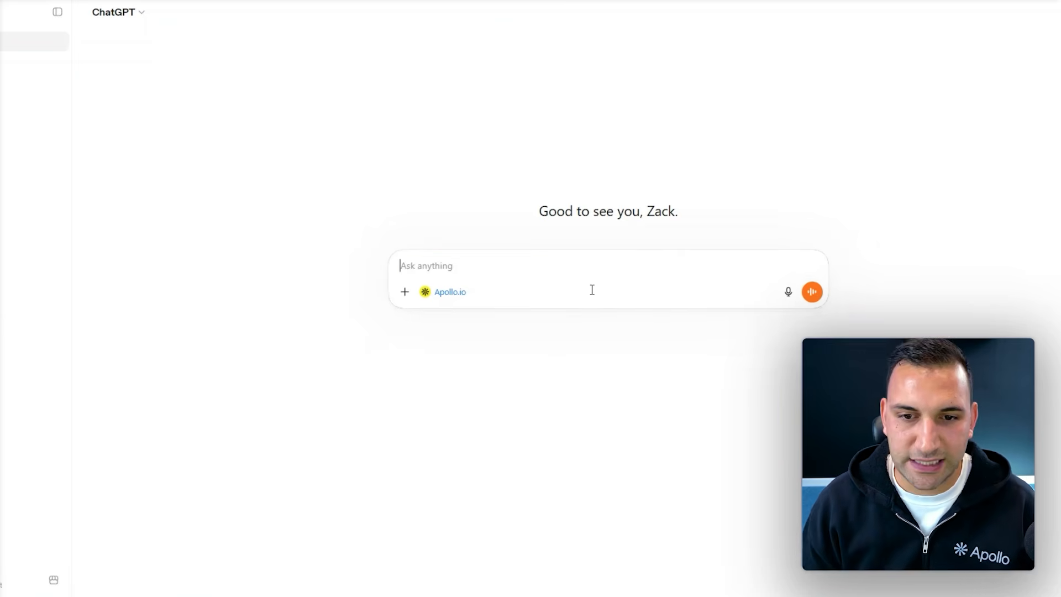
pyautogui.write("Find me 5 Creator Managers at AI native or AI focused companies in San Fransisco with 1-100 employees. These creator managers are responsible for managing influencers and influencer campaigns for their brand.  Therefore, it can be a varity of job titles from 'Creators' | 'Creator Manager' | 'Creator Lead' | 'Director of Creators' or anything else you feel suitable.  Only focus on AI Native, Gen AI or AI Focused companies, remove any agencies, influencer platforms etc...")
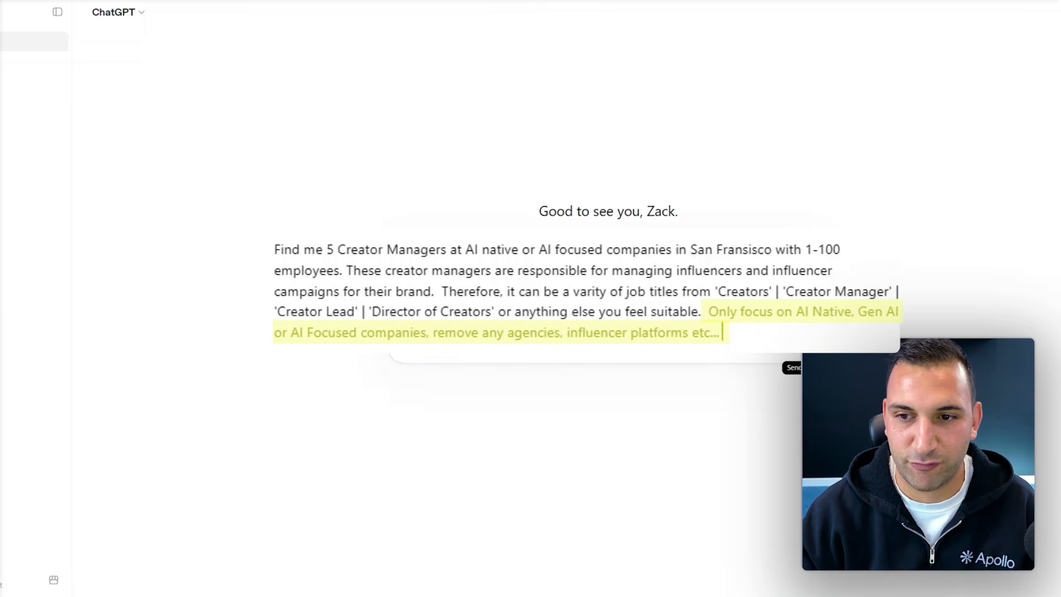
pyautogui.click(810, 347)
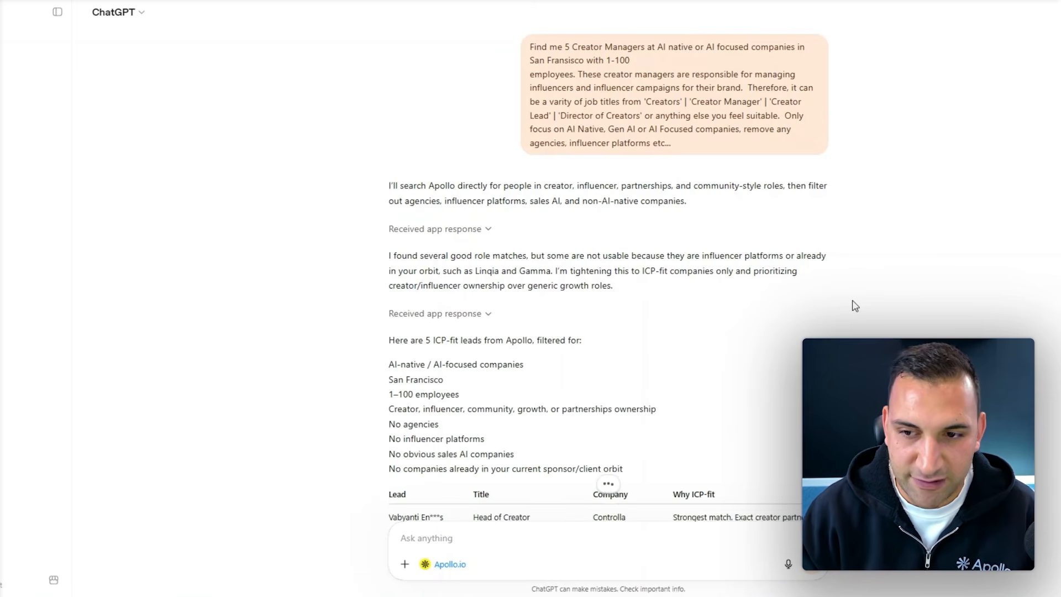
# Step: Examine the applied filters and the returned lead table, checking titles, ICP-fit reasons and whether companies repeat
pyautogui.scroll(-2, 855, 306)
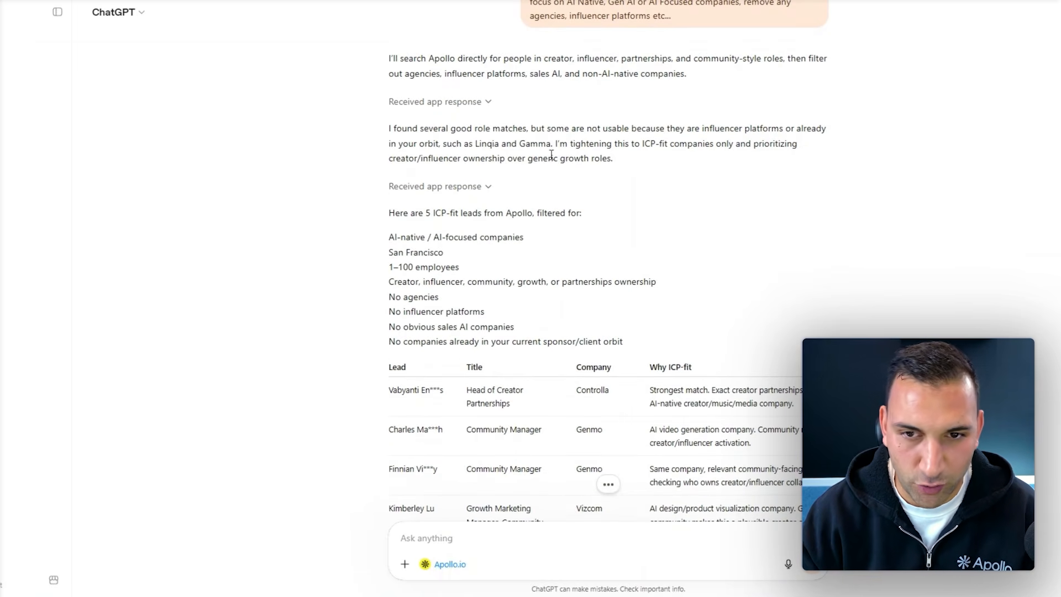
pyautogui.scroll(-1, 566, 147)
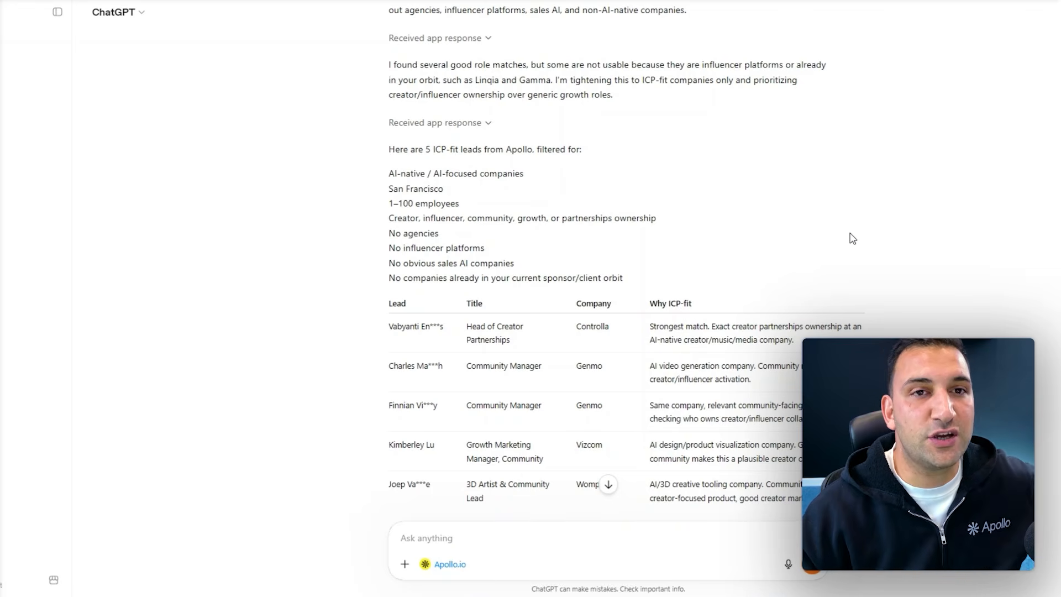
pyautogui.scroll(-1, 851, 231)
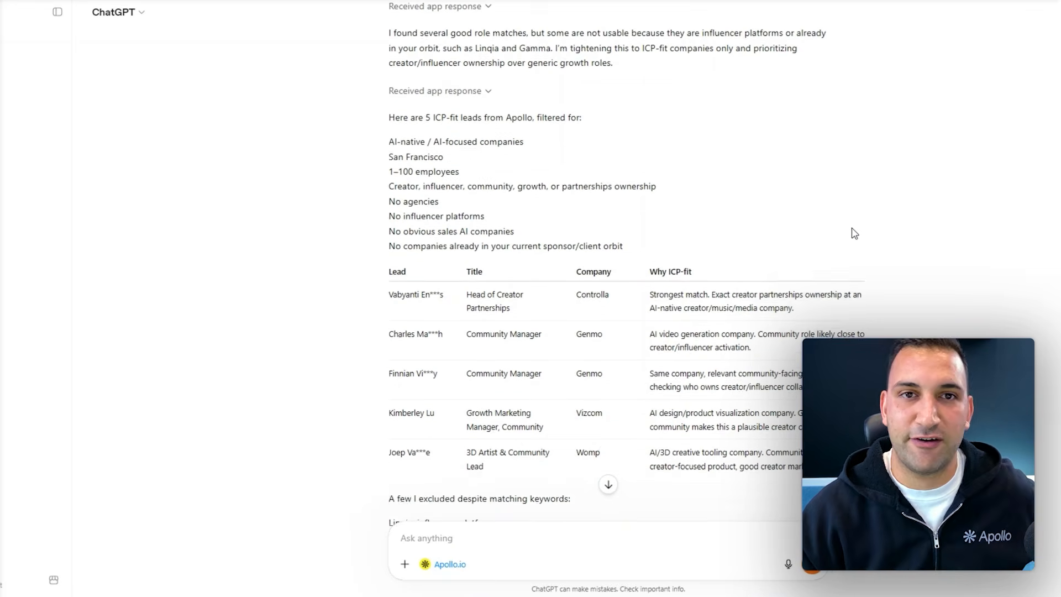
pyautogui.doubleClick(534, 16)
pyautogui.click(729, 84)
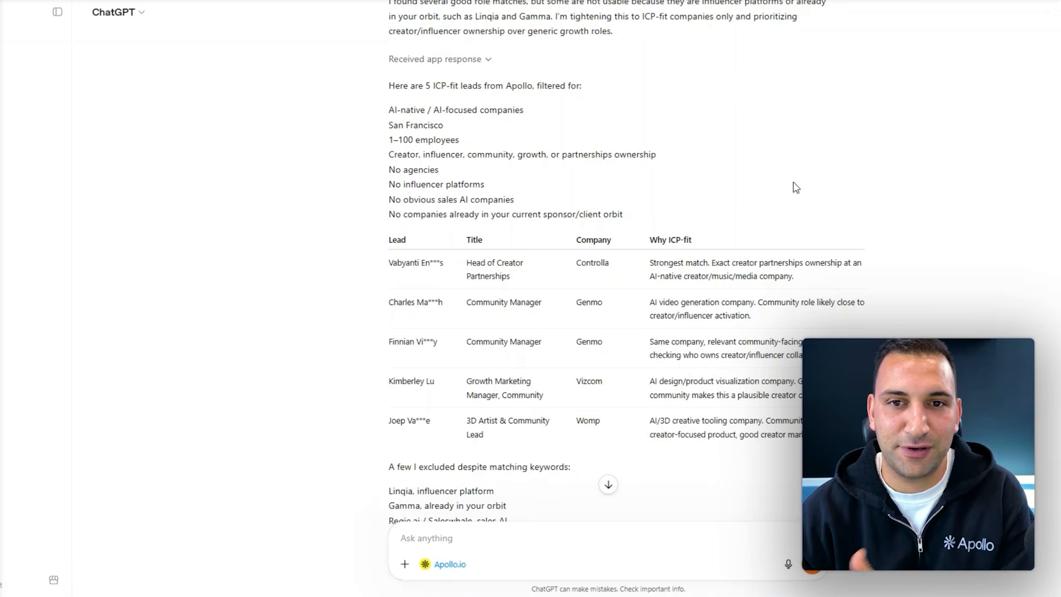
pyautogui.scroll(-1, 794, 188)
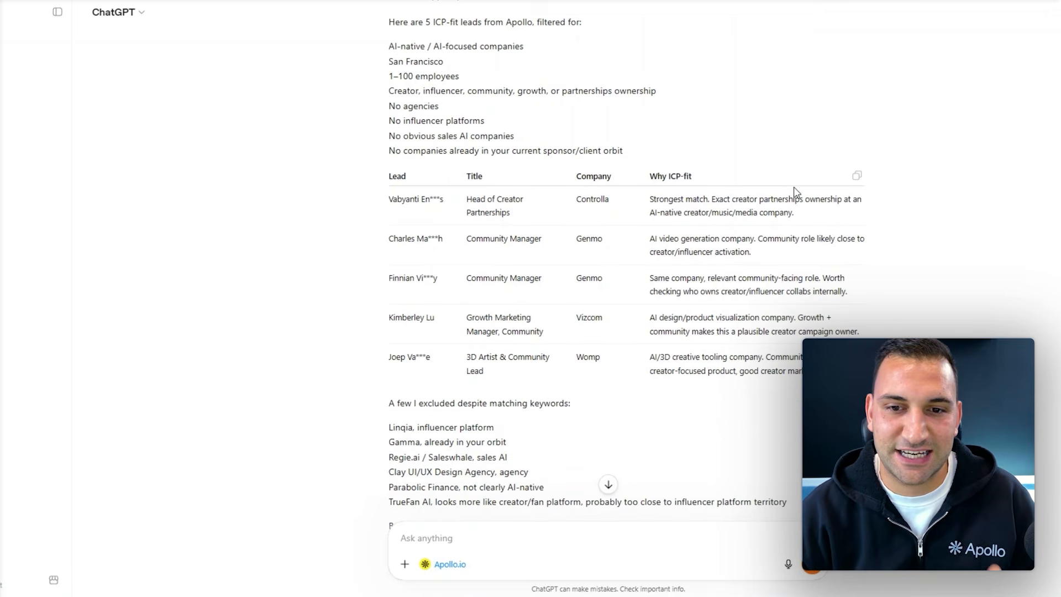
pyautogui.doubleClick(575, 202)
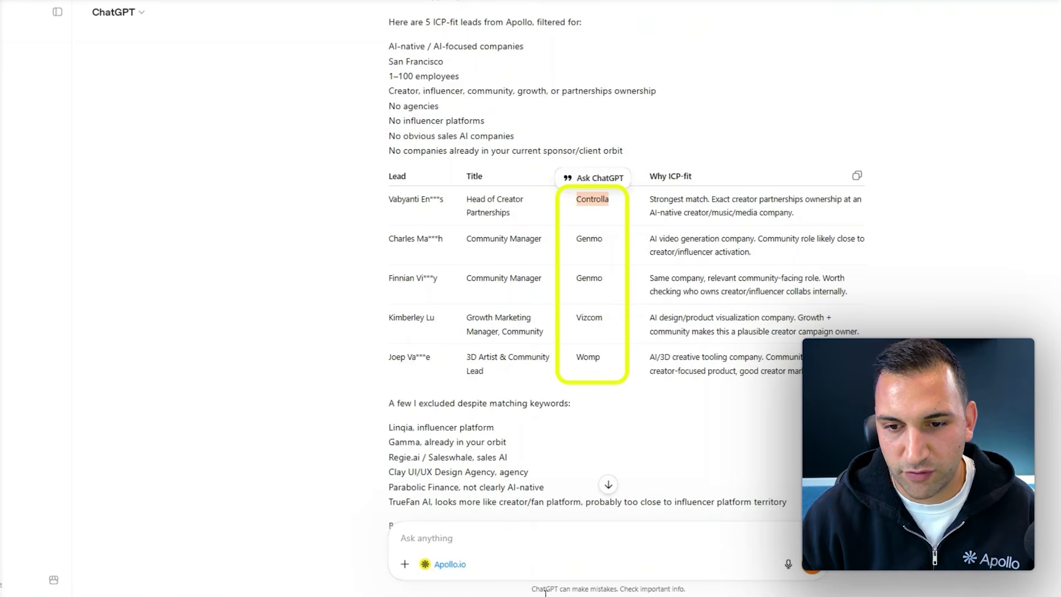
# Step: Send a follow-up asking for 5 unique companies, with 5 individual leads at 5 separate organizations, and review the updated list
pyautogui.click(519, 543)
pyautogui.write('These')
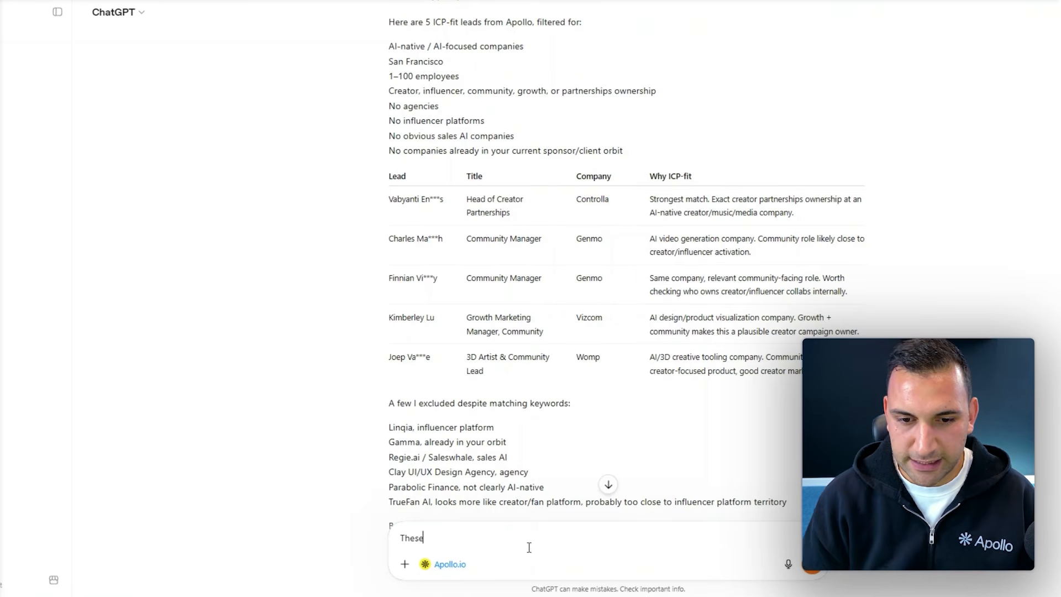
pyautogui.write(' are gre')
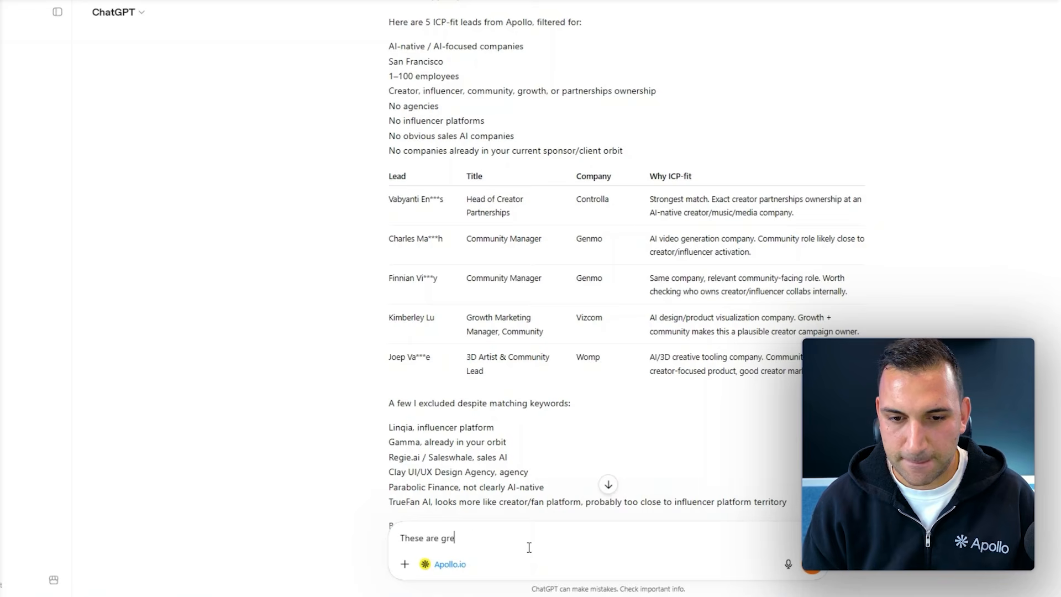
pyautogui.write('at, however, I ')
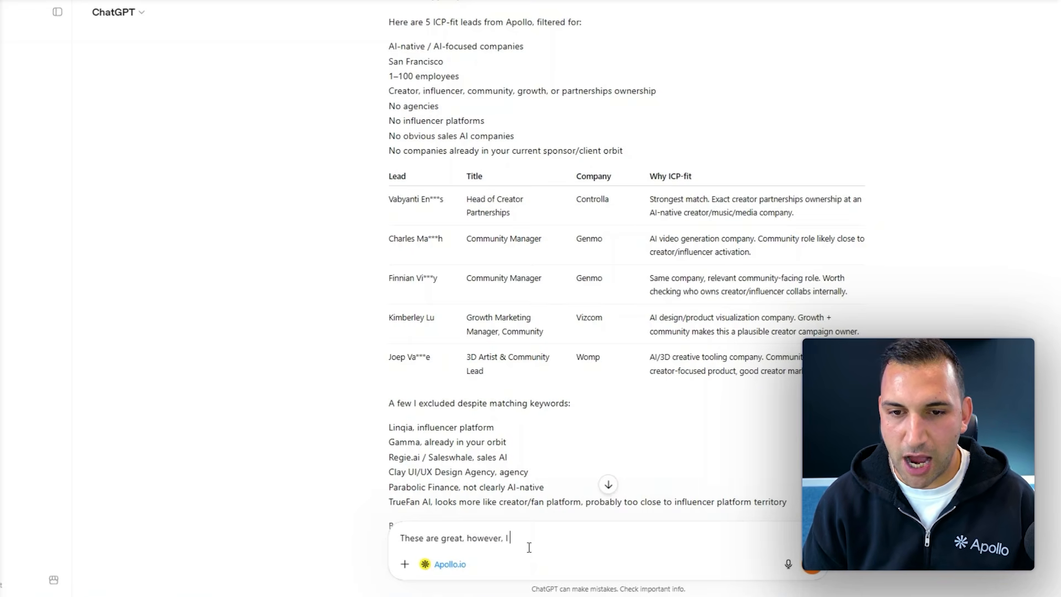
pyautogui.write('want 5 unique companies')
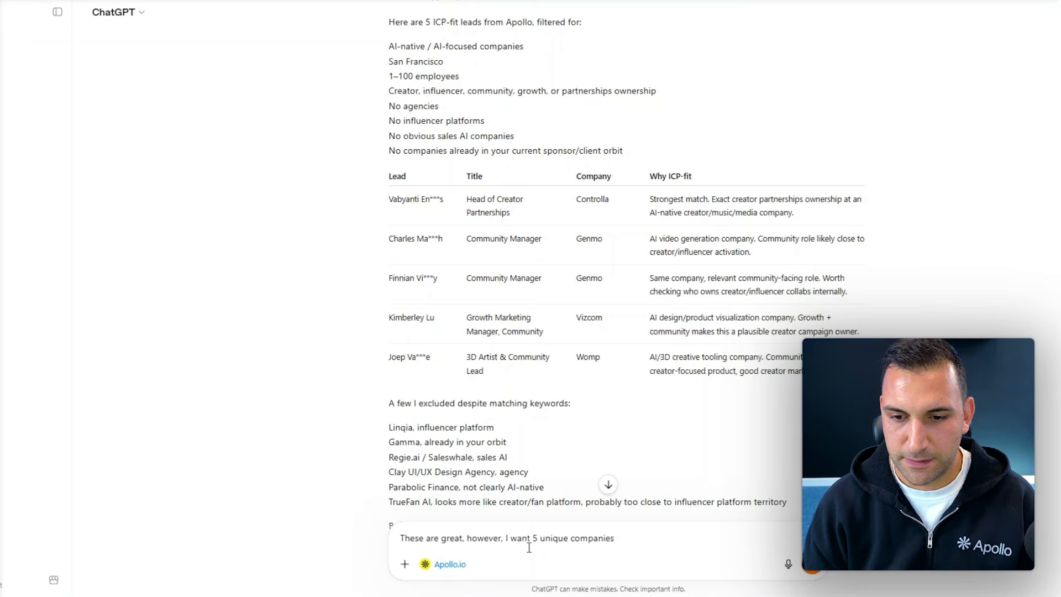
pyautogui.write(', so 5 individual')
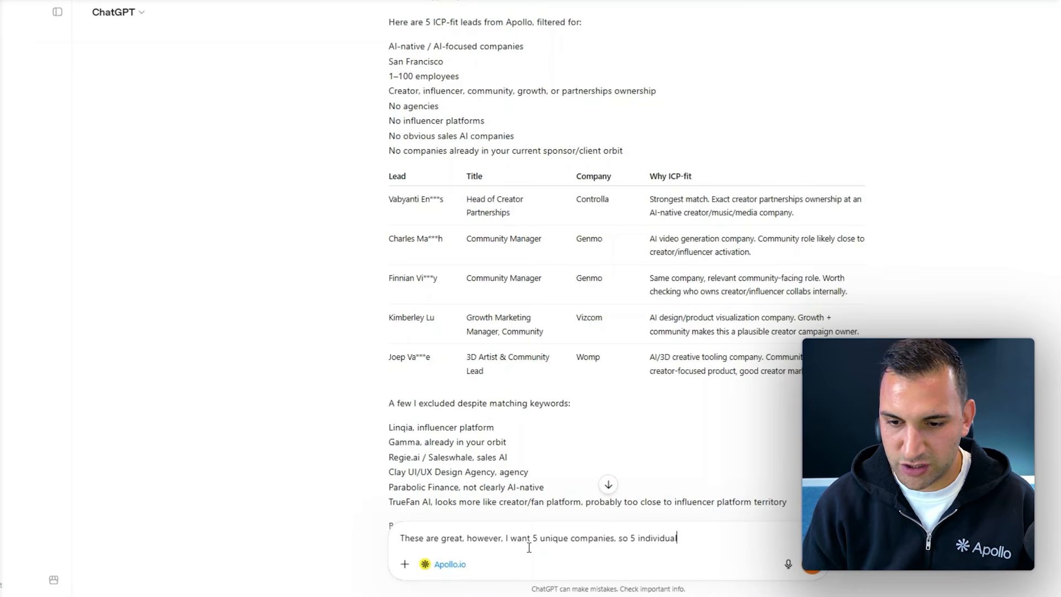
pyautogui.write(' leads at 5 seperate')
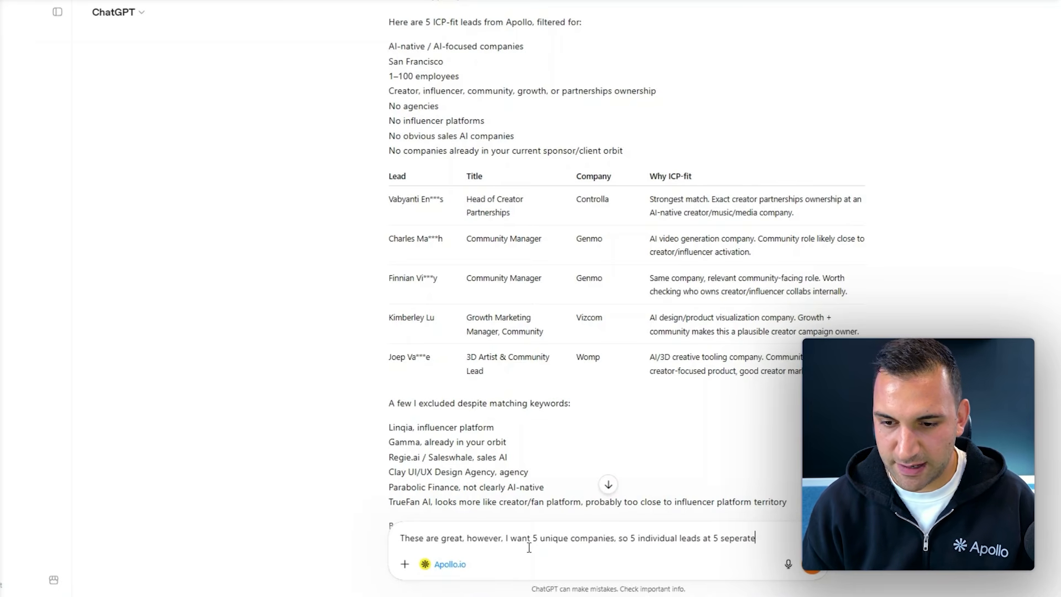
pyautogui.write(' organizations')
pyautogui.press('Return')
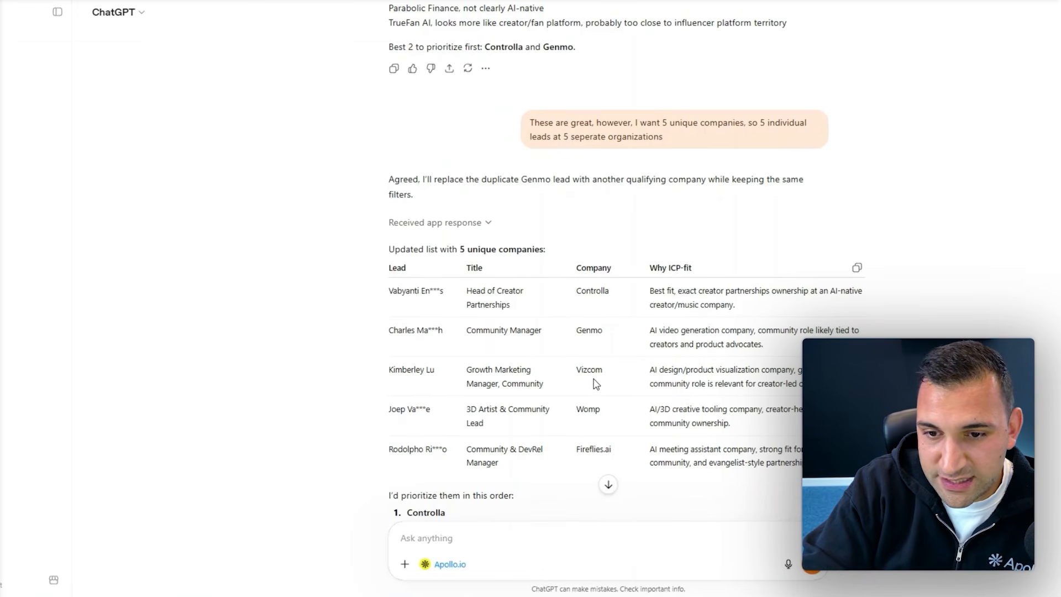
pyautogui.scroll(-2, 597, 333)
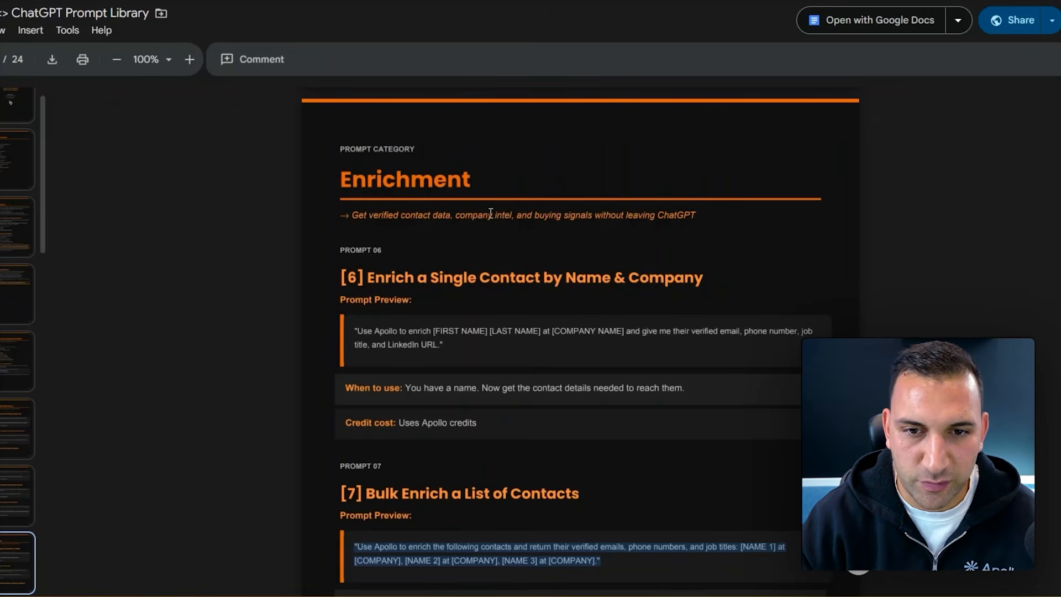
# Step: Request enrichment of the 5 leads with full name, job title, company name, email address and LinkedIn URL using Apollo credits, and approve the bulk enrichment
pyautogui.scroll(-2, 491, 213)
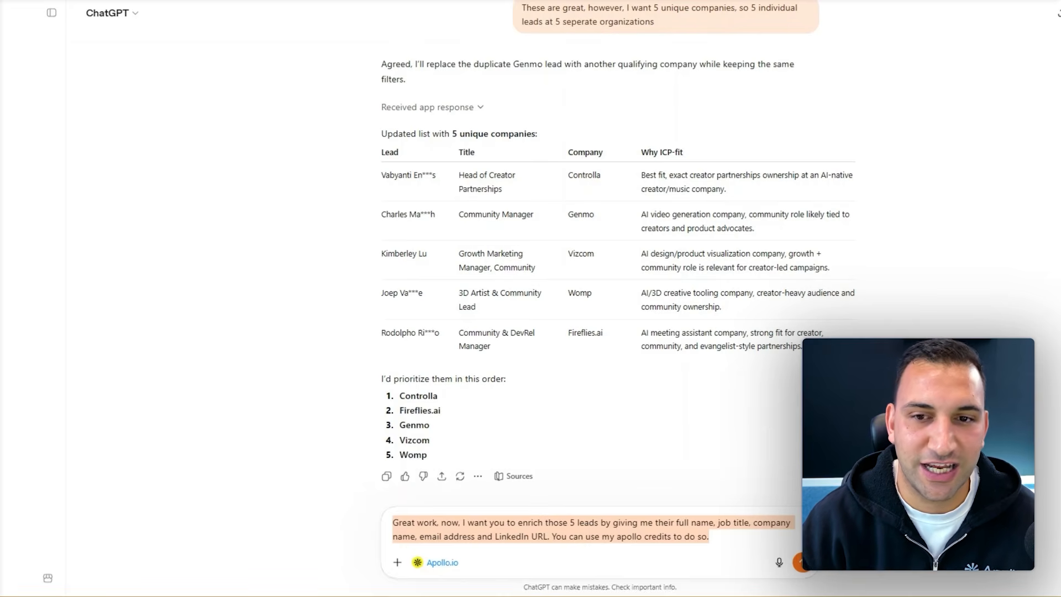
pyautogui.scroll(-1, 577, 534)
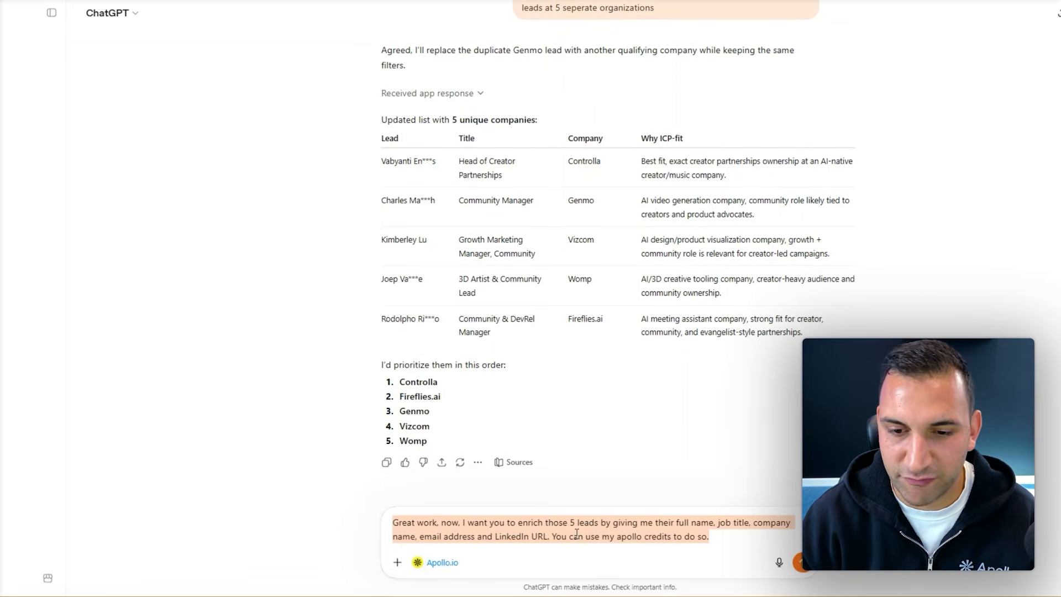
pyautogui.click(447, 532)
pyautogui.moveTo(460, 522); pyautogui.dragTo(391, 522)
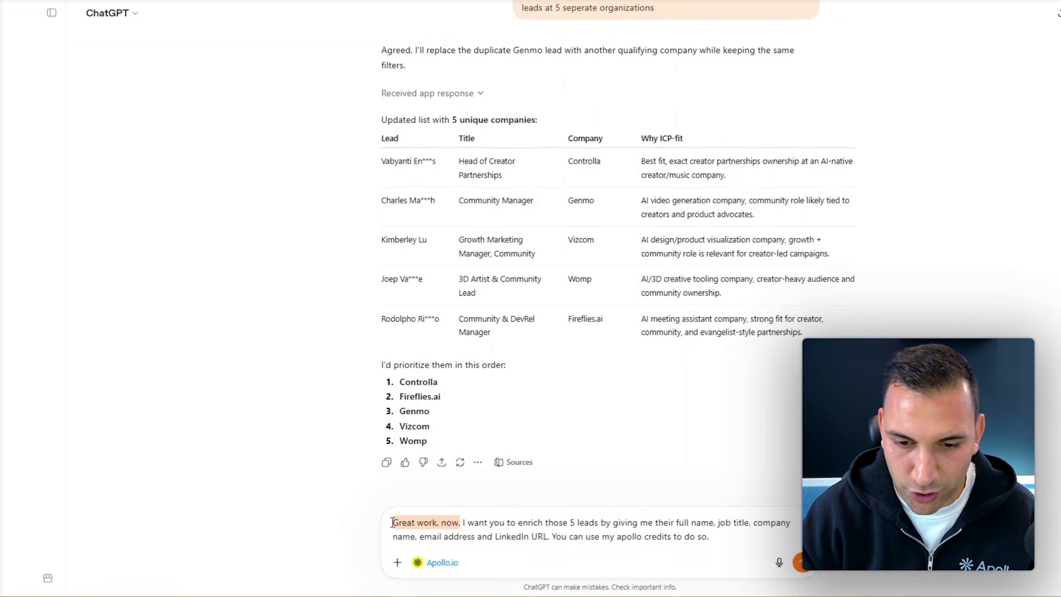
pyautogui.click(463, 524)
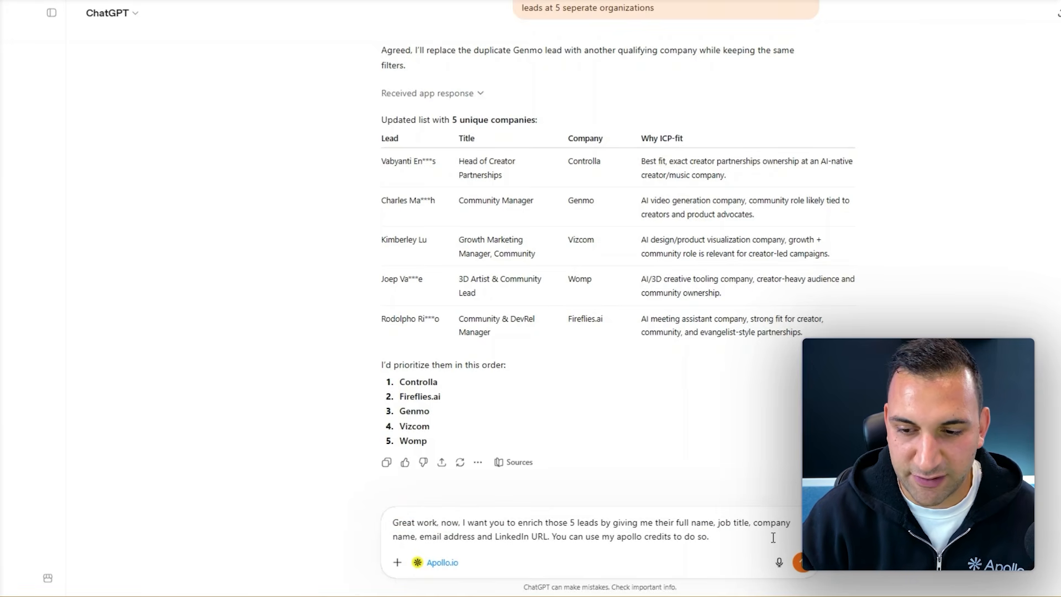
pyautogui.click(800, 564)
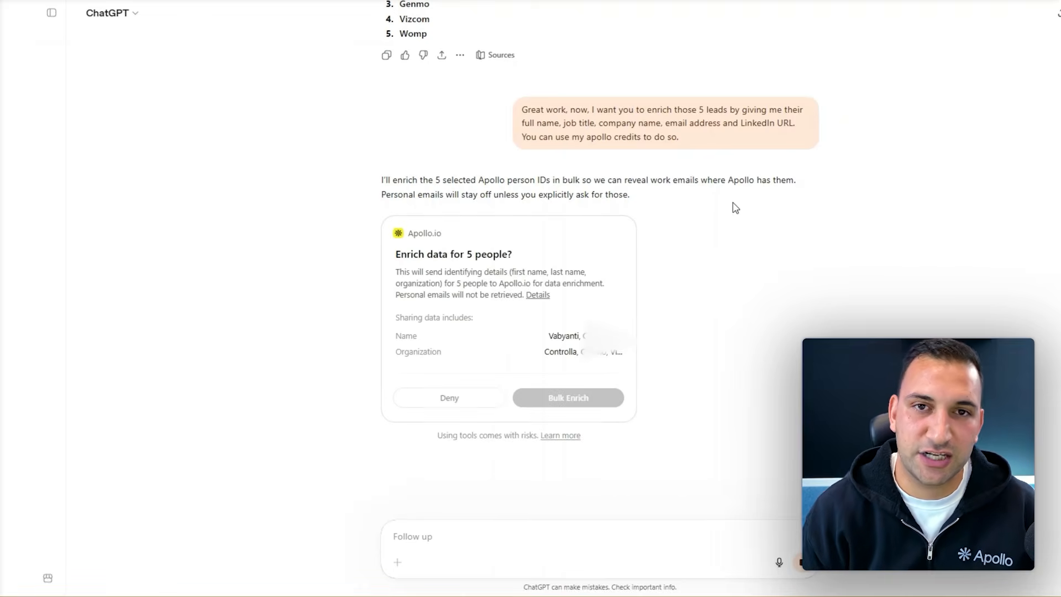
pyautogui.click(586, 397)
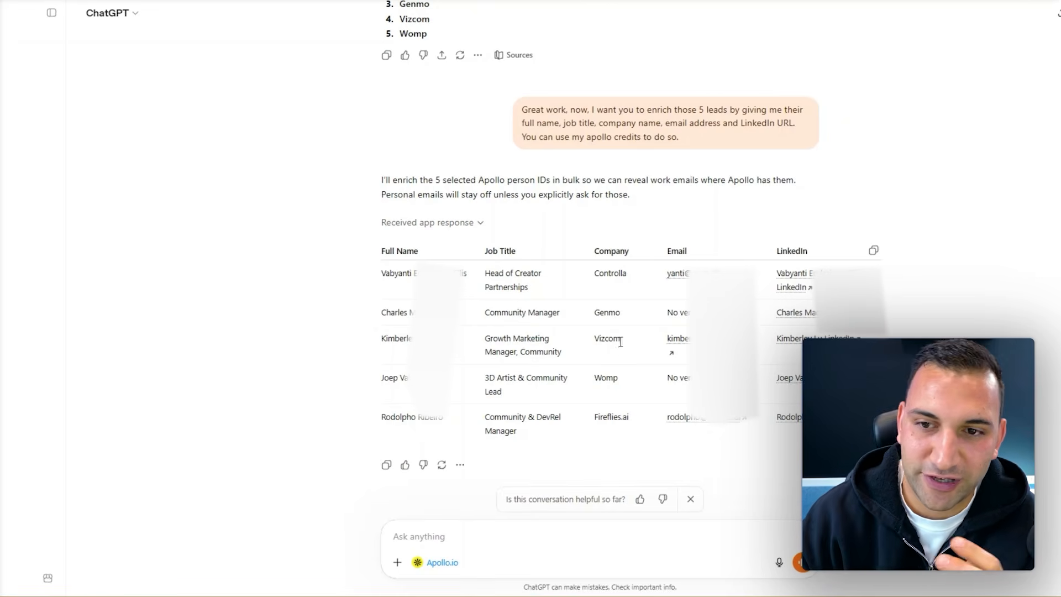
# Step: Compare the partly masked lead names in the first results table with the full names in the enriched table
pyautogui.scroll(15, 620, 342)
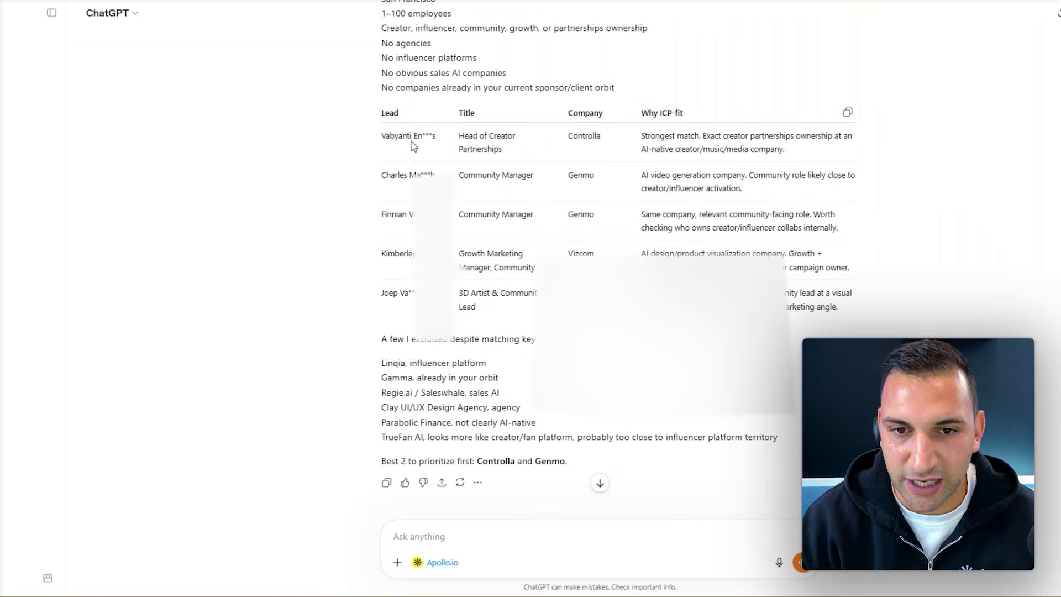
pyautogui.moveTo(393, 133); pyautogui.dragTo(430, 294)
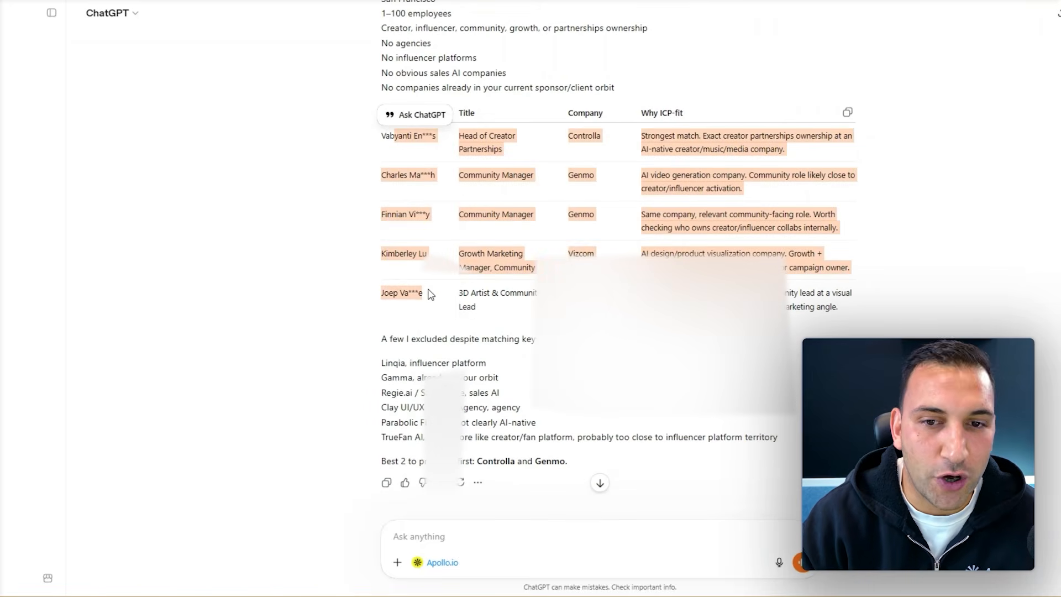
pyautogui.scroll(-15, 471, 323)
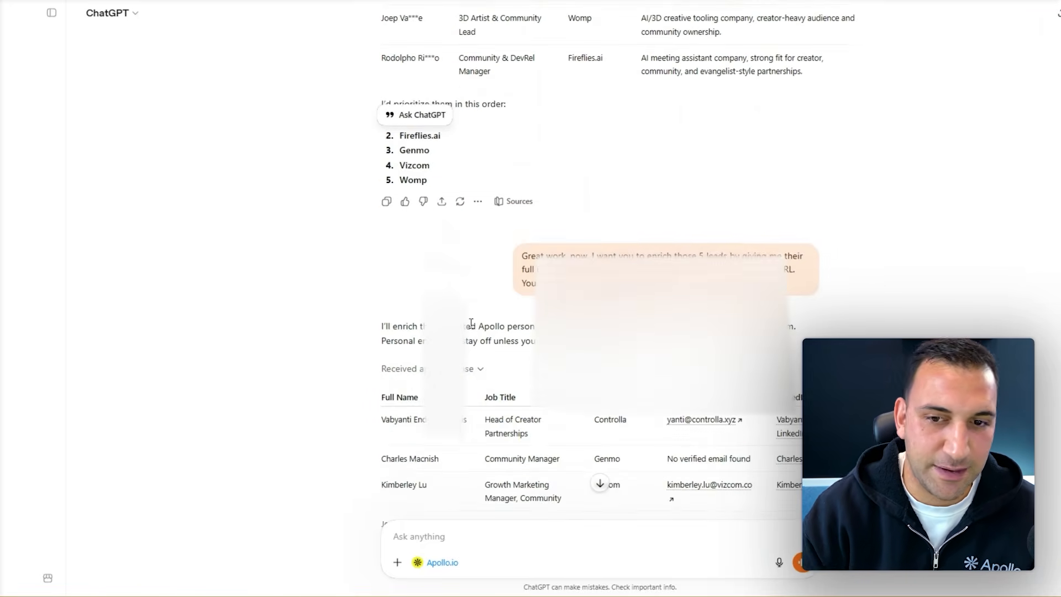
pyautogui.scroll(-3, 471, 322)
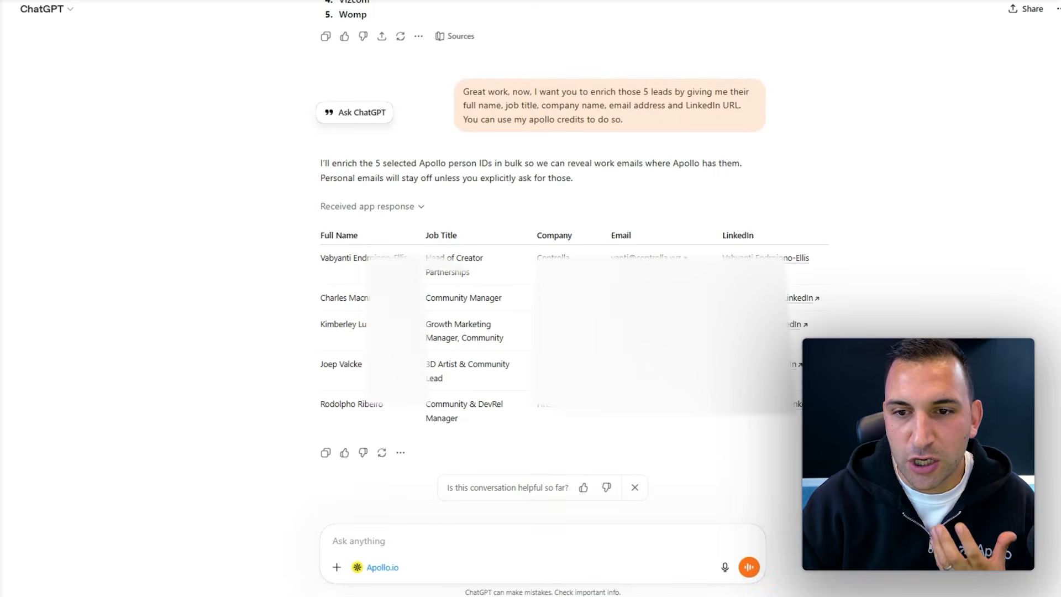
# Step: Draft the message "Please add these 5 leads to my Apollo People Leads List titled" without sending it
pyautogui.click(419, 538)
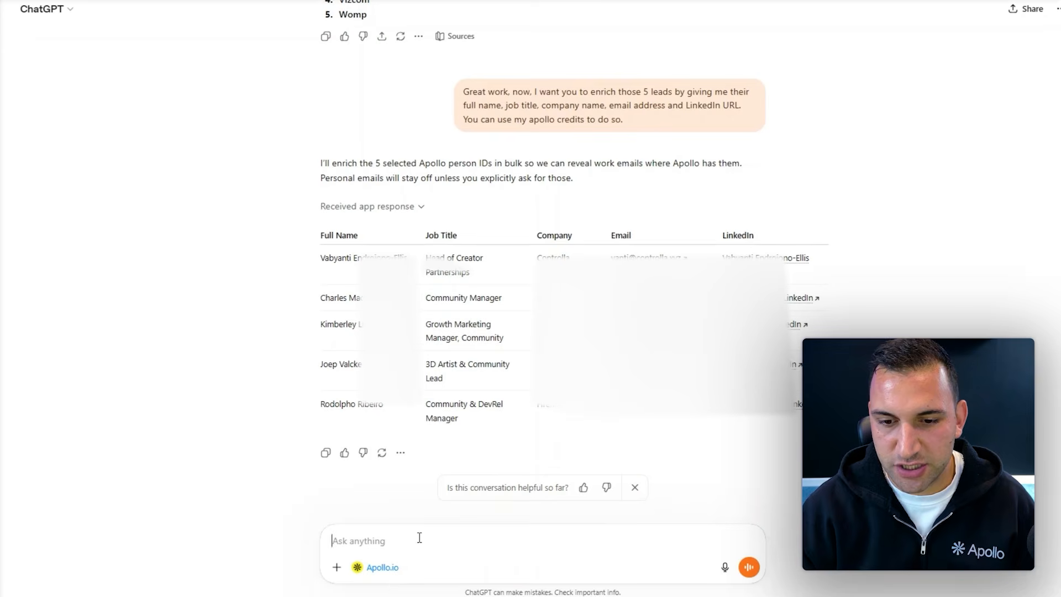
pyautogui.write('Ple')
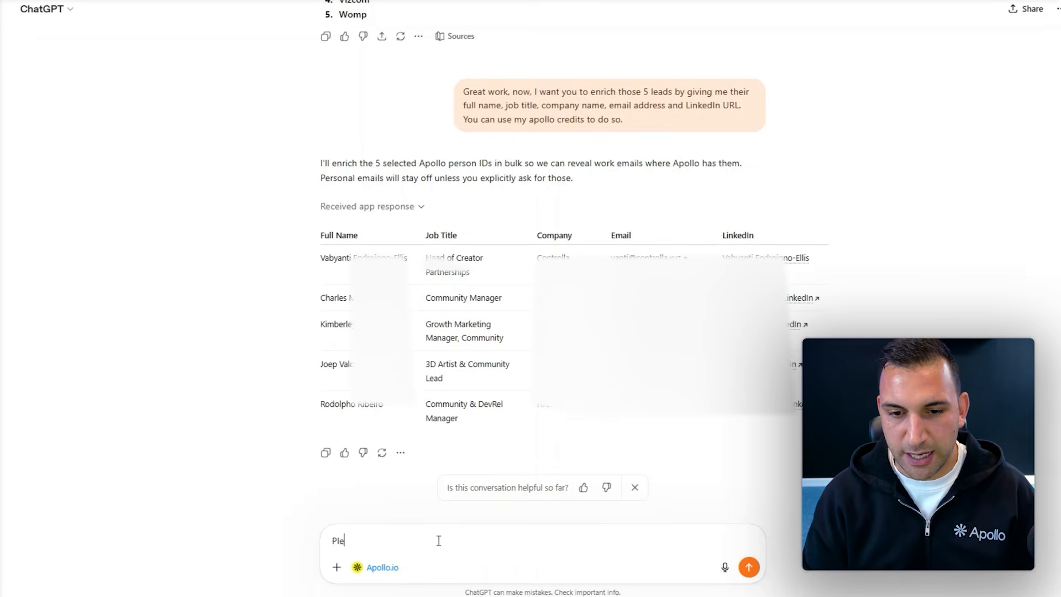
pyautogui.write('ase add these 5 leads ')
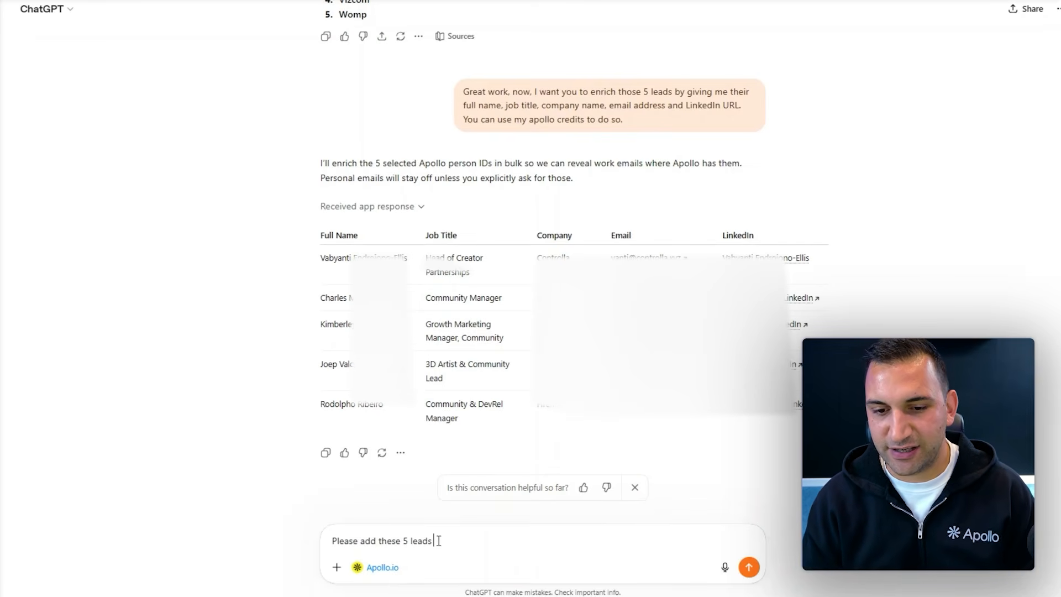
pyautogui.write('to my Apollo Leads')
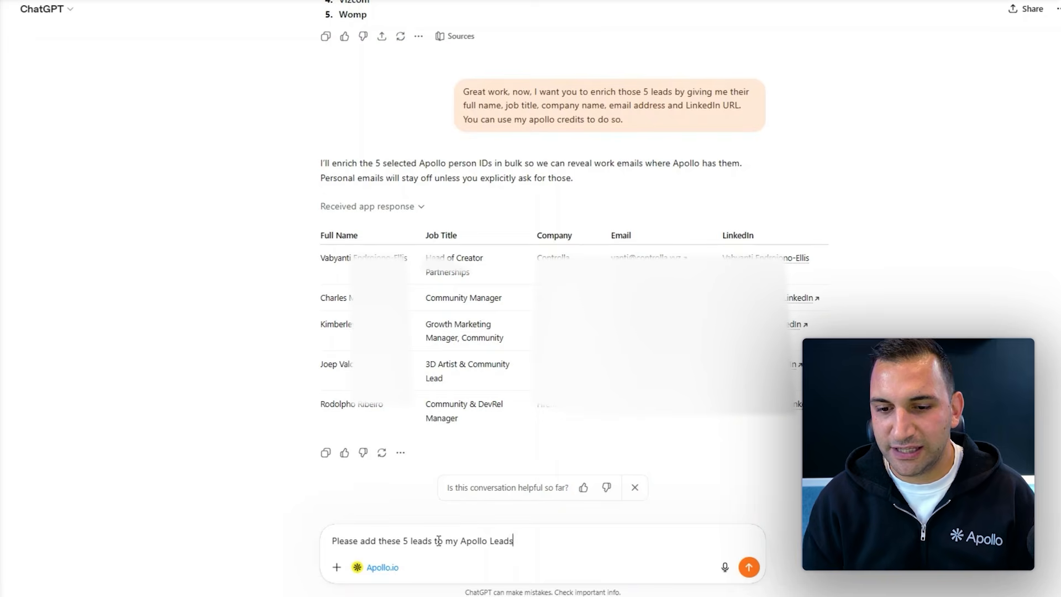
pyautogui.press('BackSpace')
pyautogui.press('BackSpace')
pyautogui.press('BackSpace')
pyautogui.press('BackSpace')
pyautogui.press('BackSpace')
pyautogui.write('People Lead')
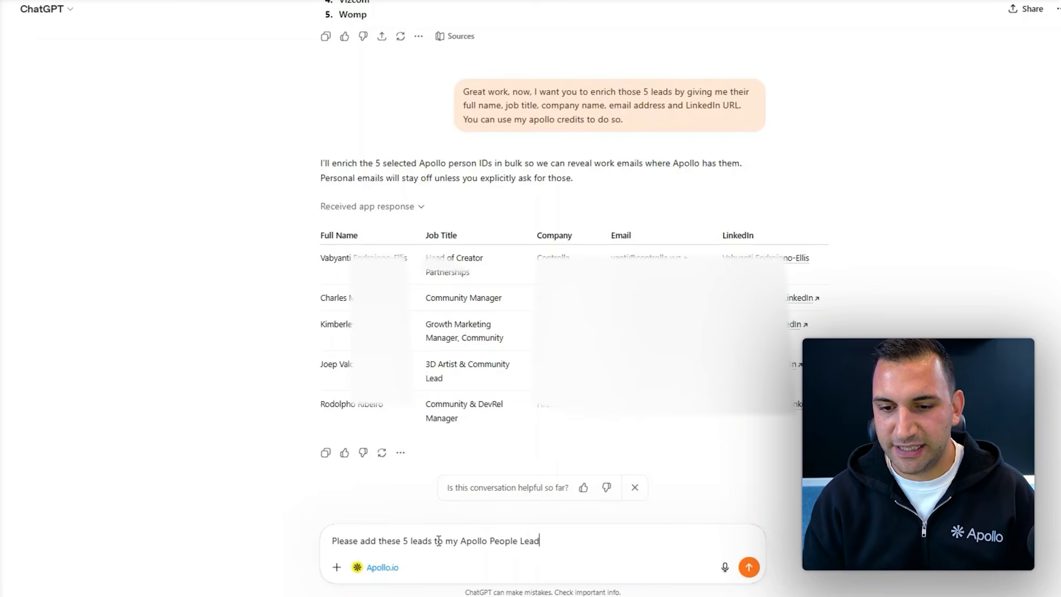
pyautogui.write('s List titled')
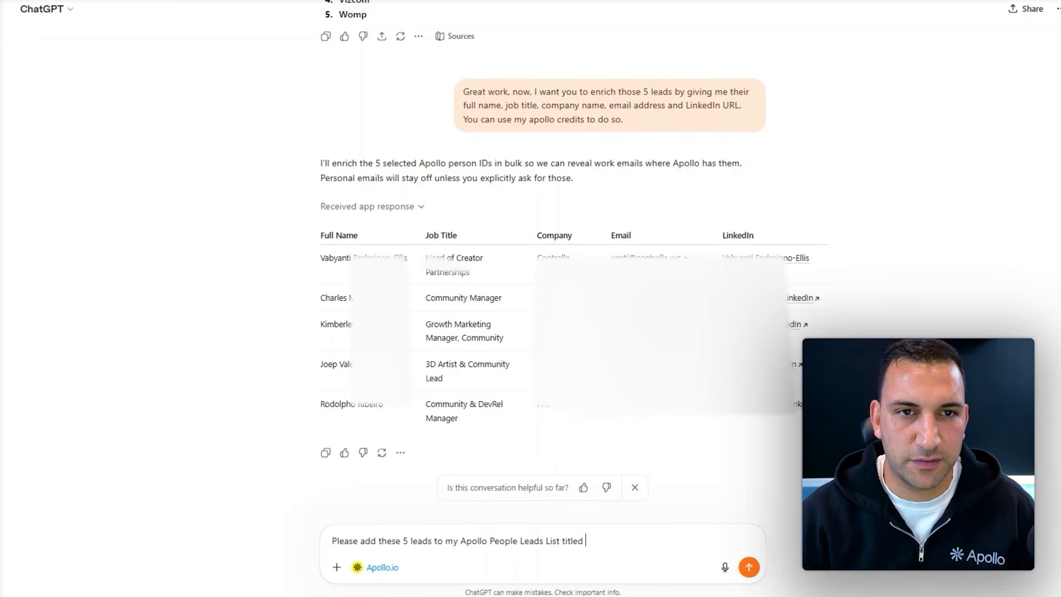
# Step: Copy the list name ChatGPT Creator Leads from Apollo, append it to the drafted ChatGPT message and send the request
pyautogui.click(118, 1)
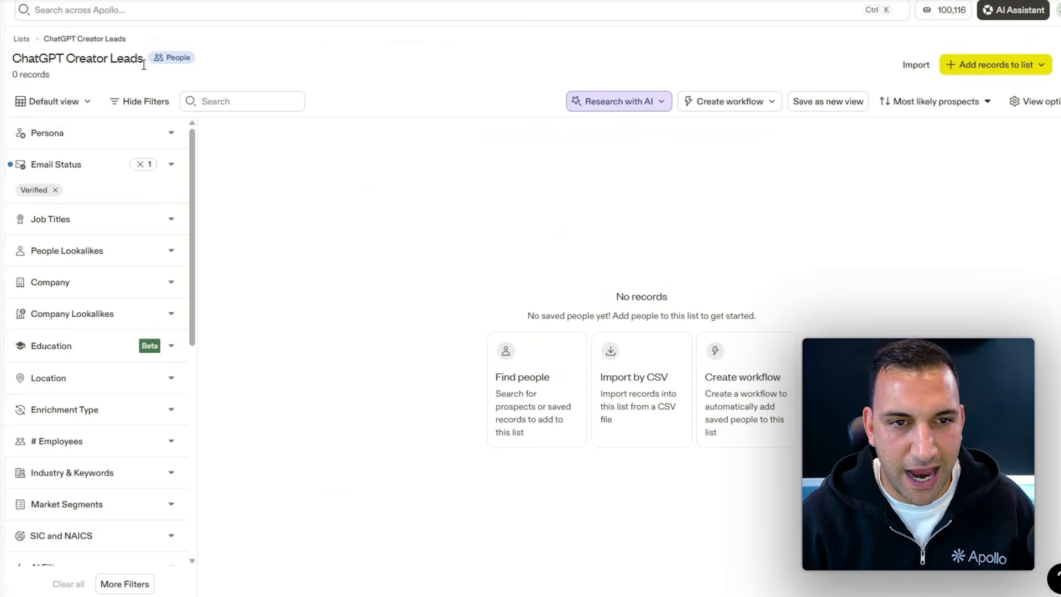
pyautogui.moveTo(145, 59); pyautogui.dragTo(14, 58)
pyautogui.hotkey('ctrl', 'c')
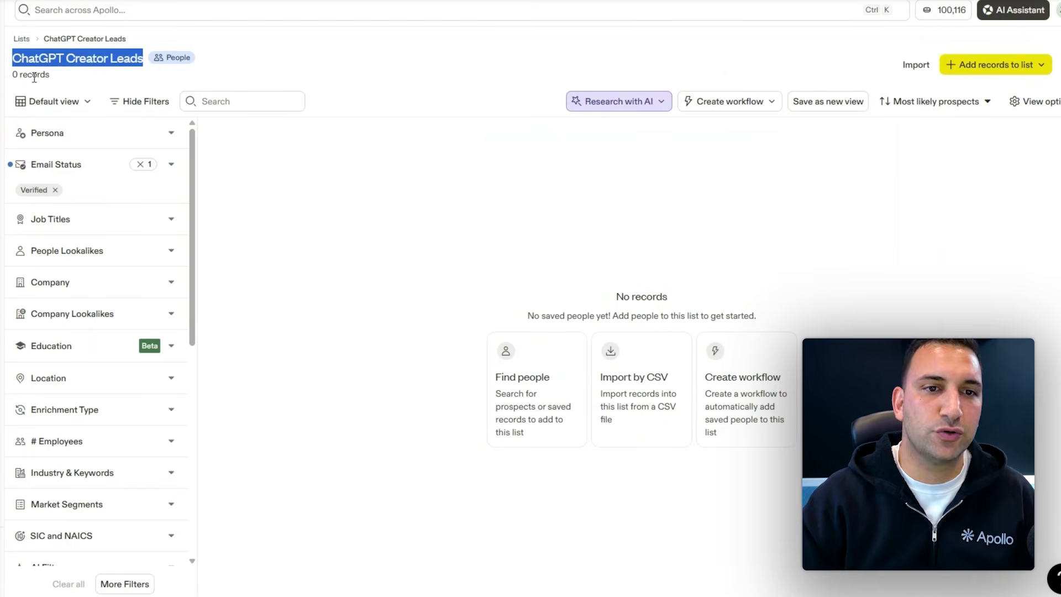
pyautogui.click(38, 0)
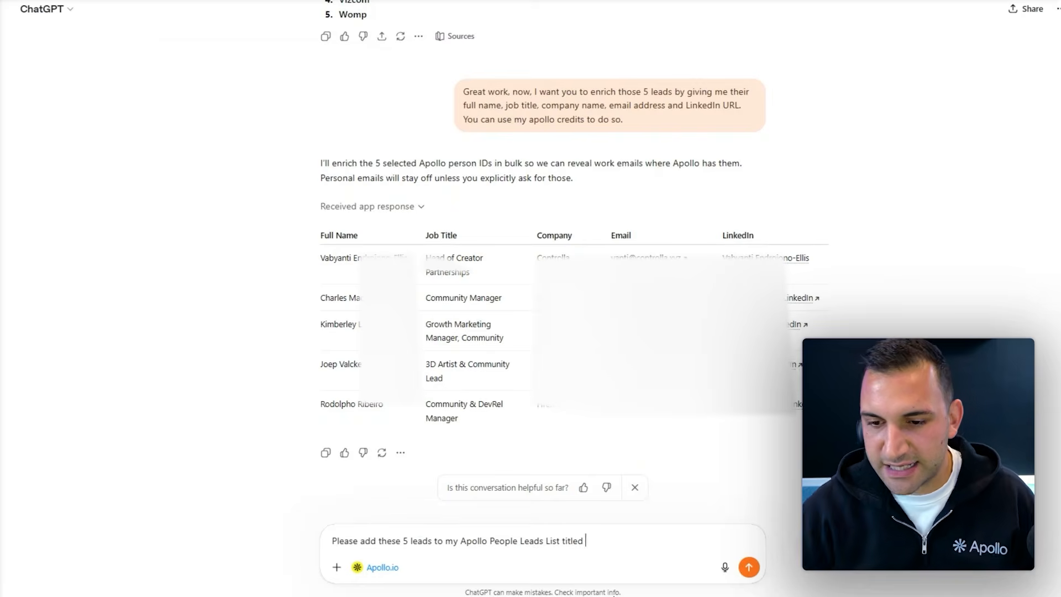
pyautogui.hotkey('ctrl', 'v')
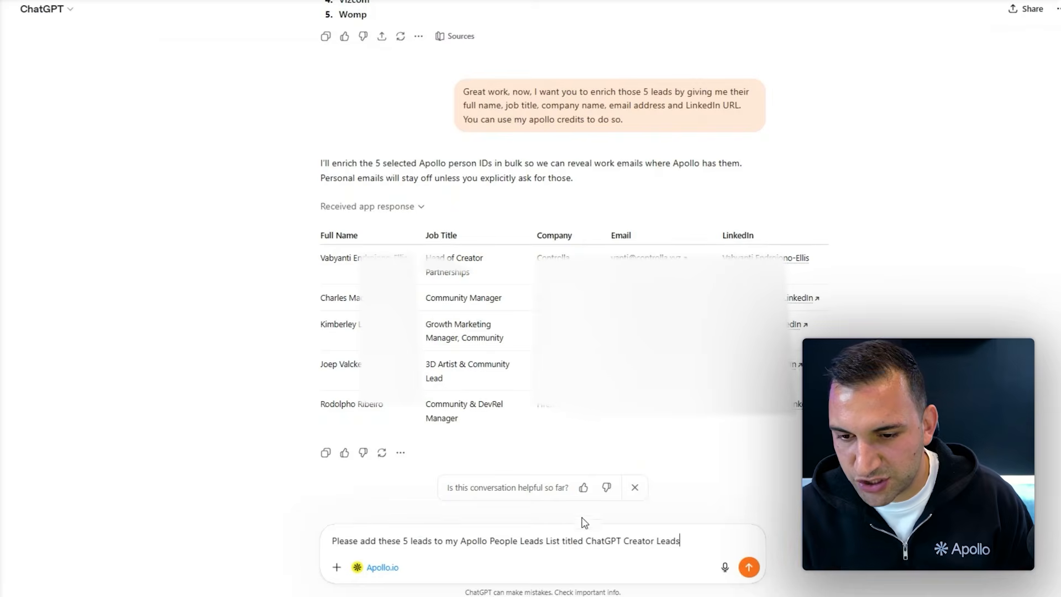
pyautogui.click(748, 567)
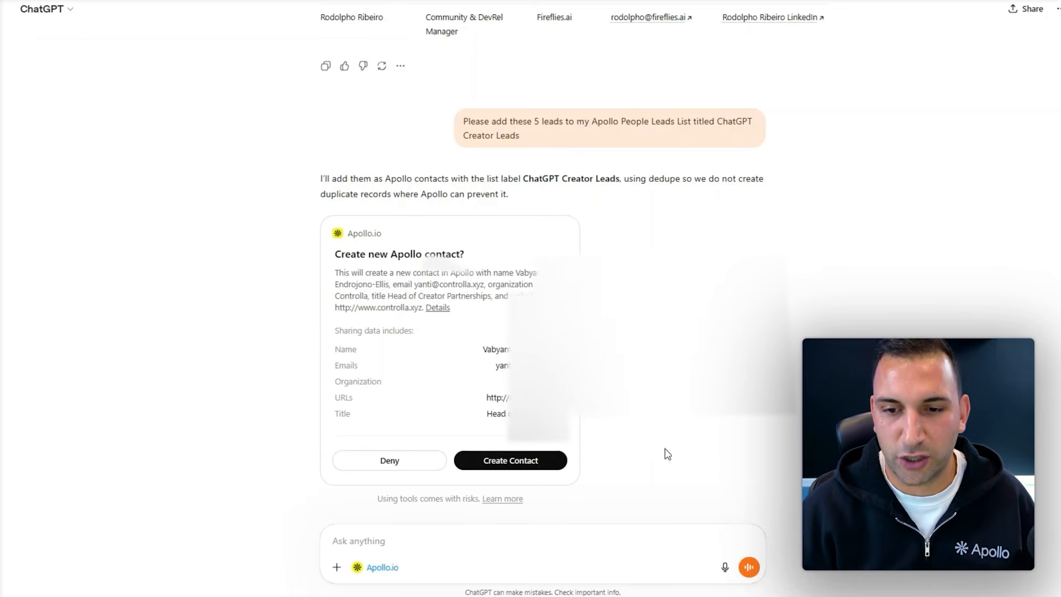
# Step: Approve the creation of all five leads as Apollo contacts, one for each of Controlla, Genmo, Vizcom, Womp and Fireflies.ai
pyautogui.click(510, 461)
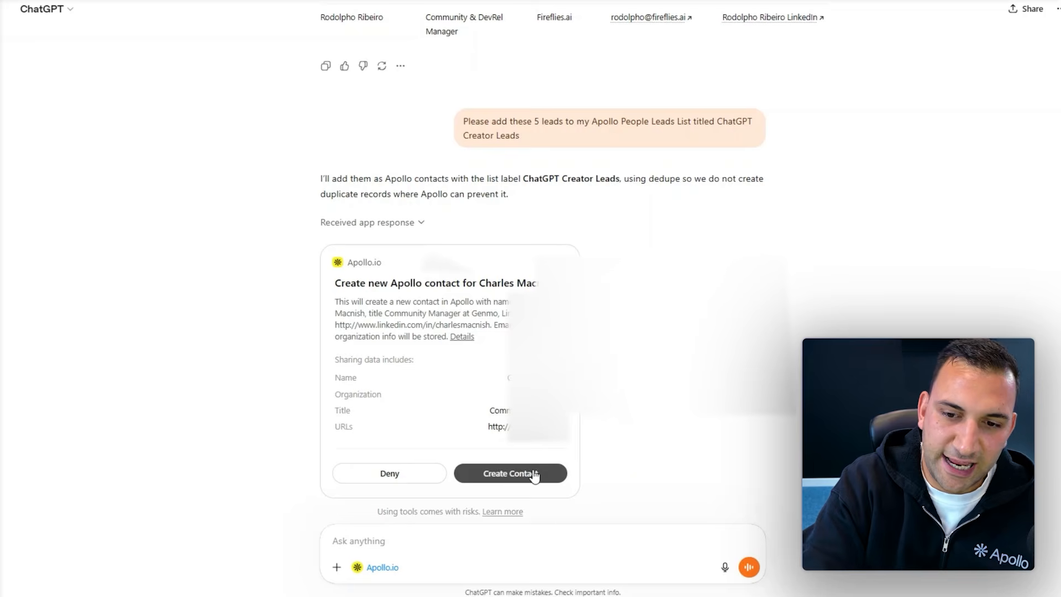
pyautogui.click(535, 474)
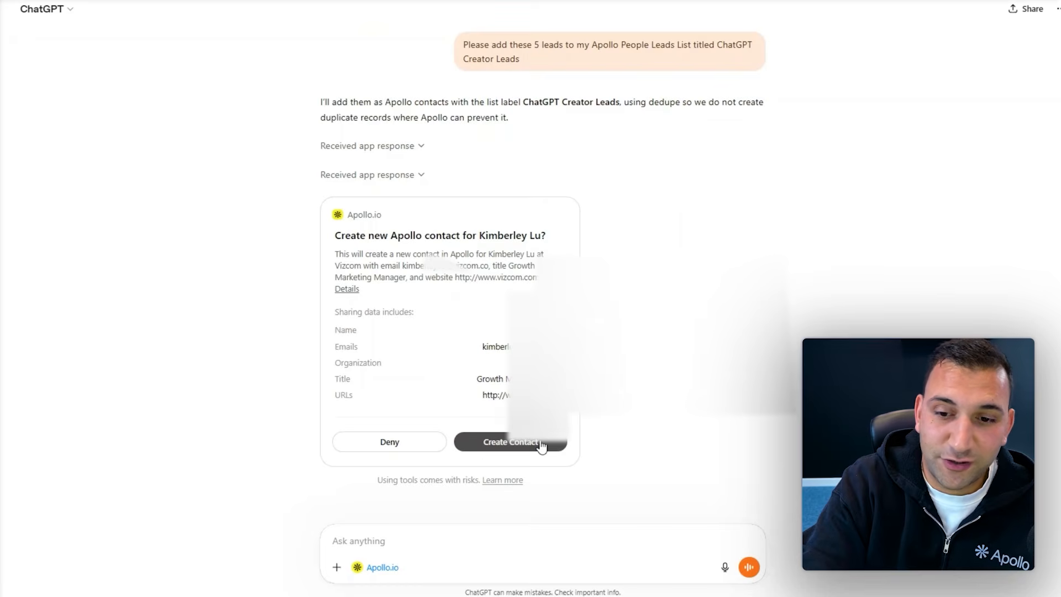
pyautogui.click(540, 442)
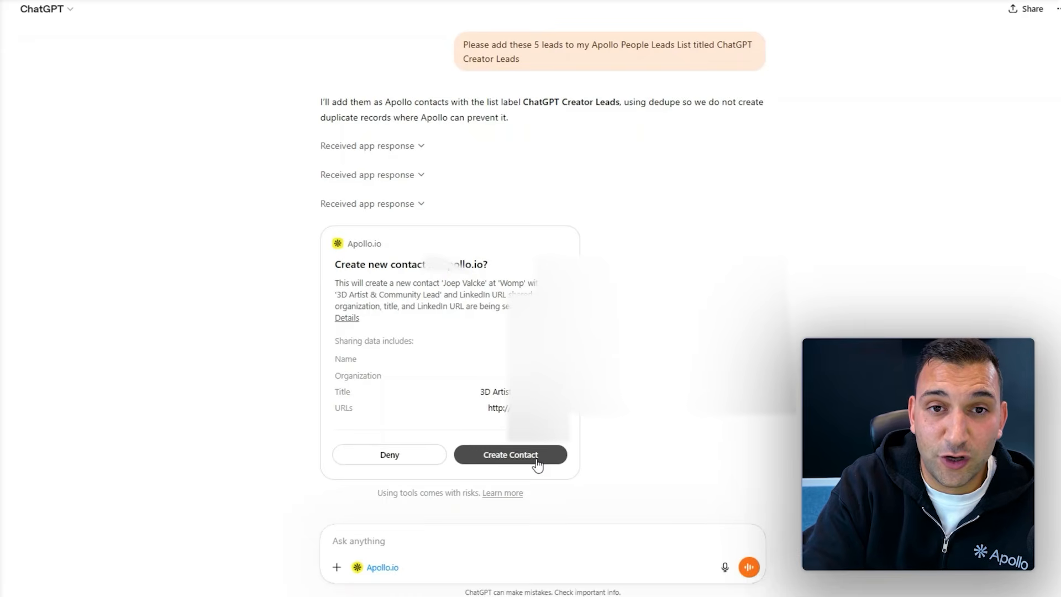
pyautogui.click(539, 463)
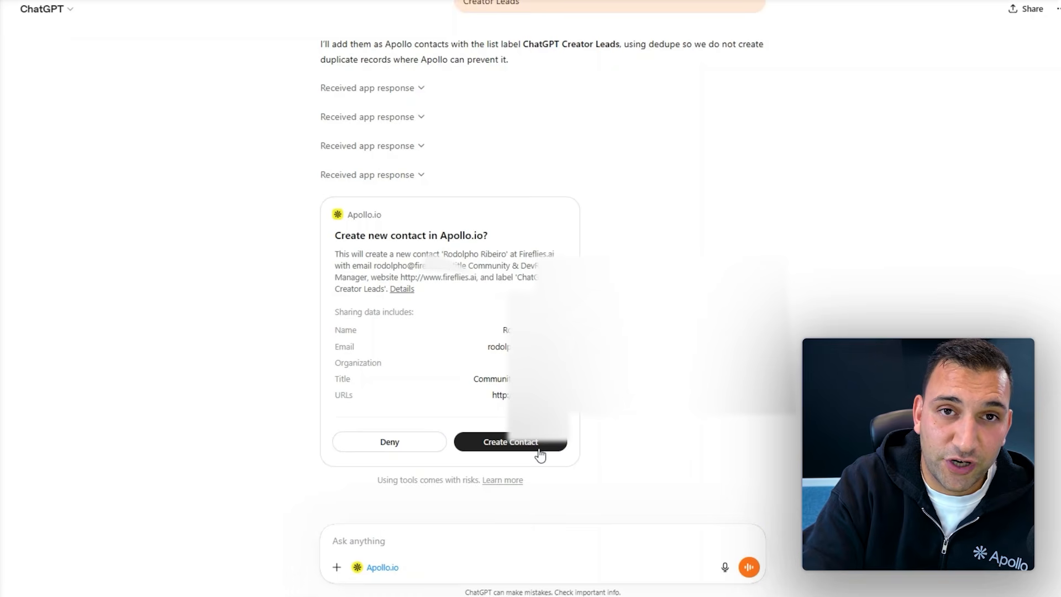
pyautogui.click(540, 450)
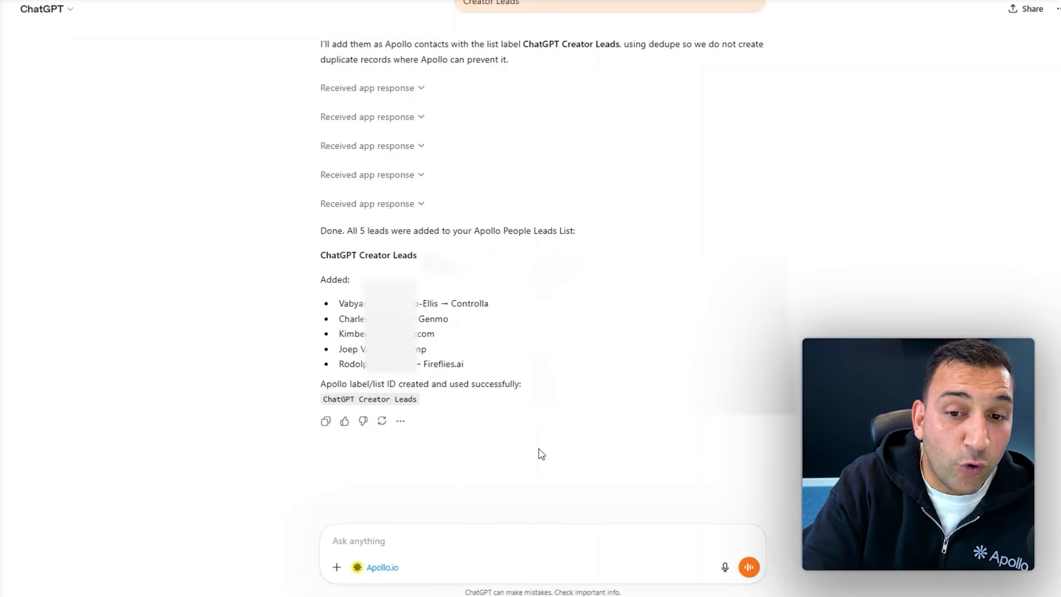